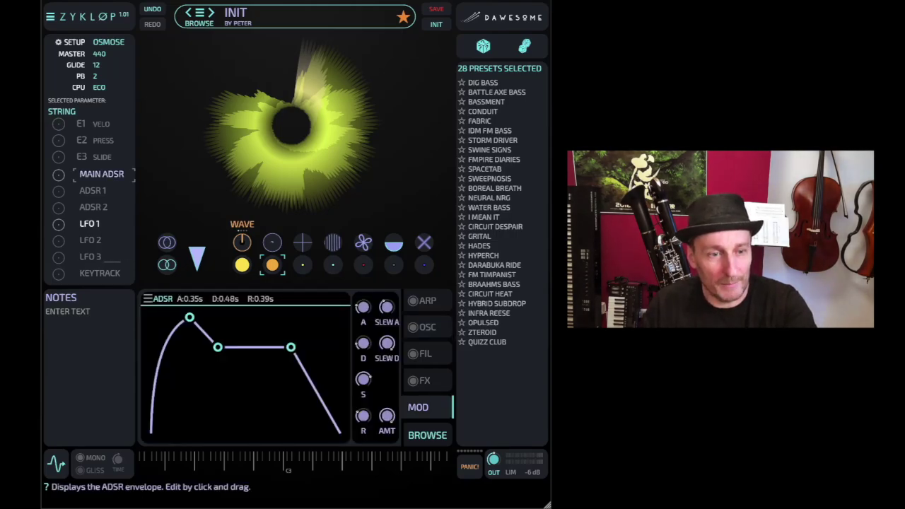
Shape the main ADSR with a 6.37 s attack, 2.02 s decay and full sustain, and slow LFO 1 to 8 bars
{"action": "left_click_drag", "start_coordinate": [261, 347], "coordinate": [270, 317]}
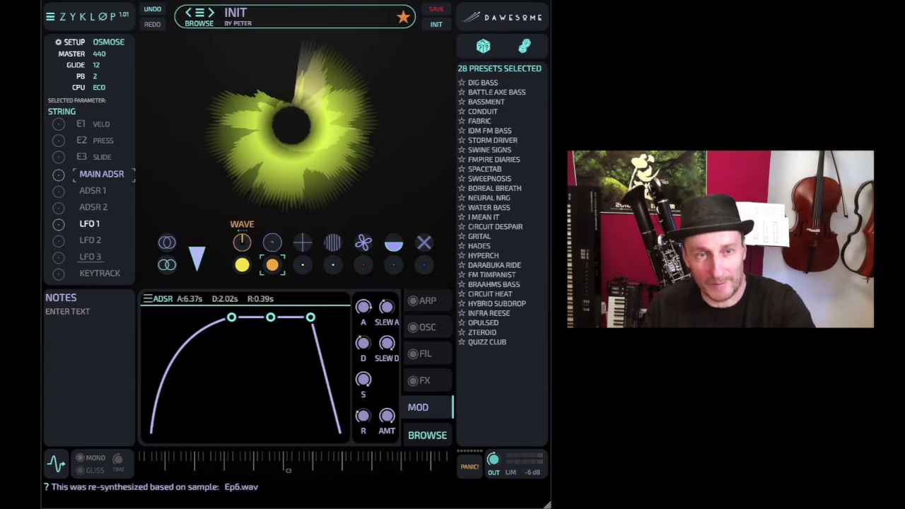
{"action": "left_click", "coordinate": [89, 224]}
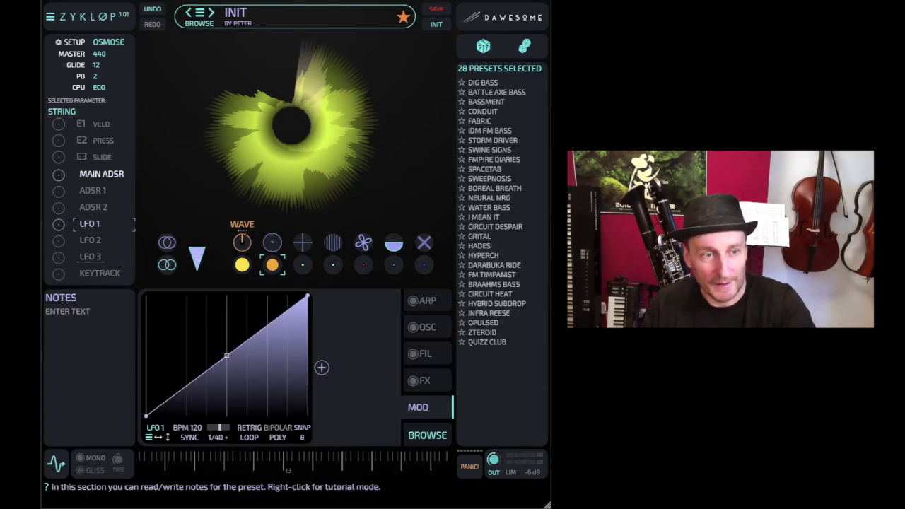
{"action": "left_click_drag", "start_coordinate": [220, 427], "coordinate": [205, 427]}
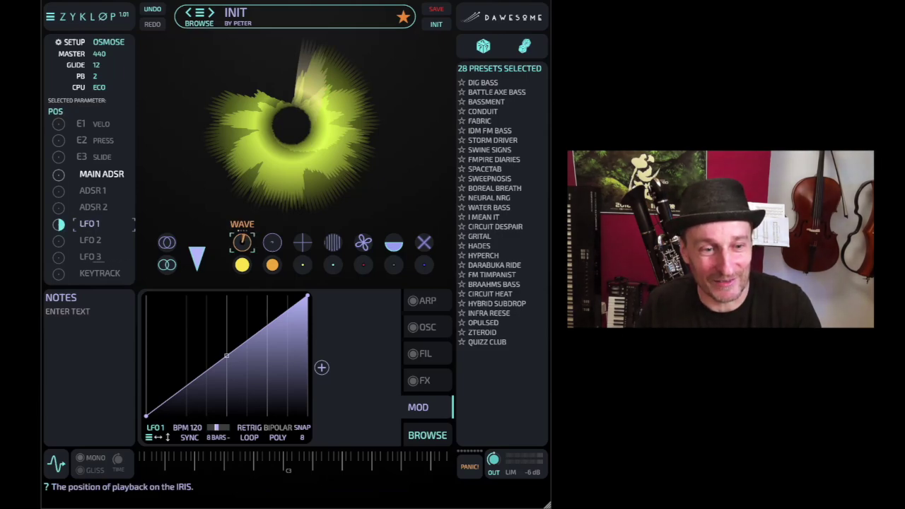
Activate the filter section and add a Lowpass module to it
{"action": "left_click", "coordinate": [427, 327]}
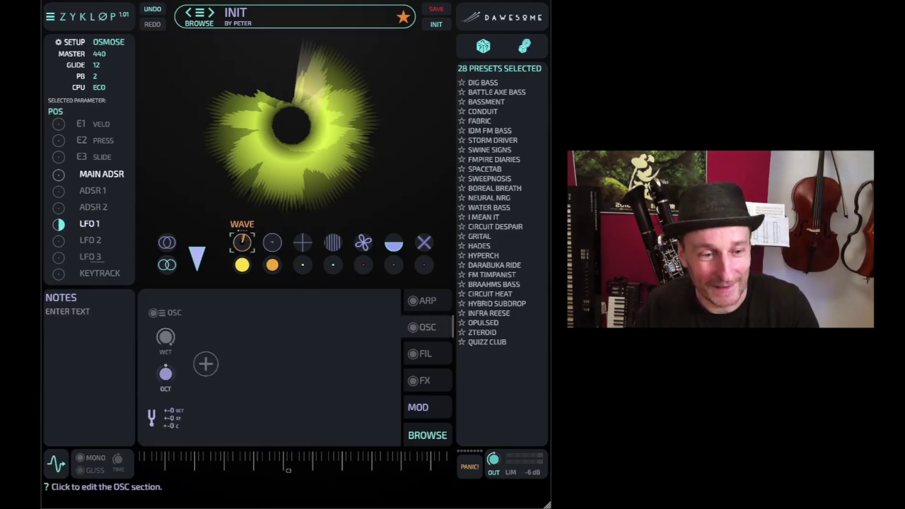
{"action": "left_click", "coordinate": [424, 354]}
{"action": "left_click", "coordinate": [154, 313]}
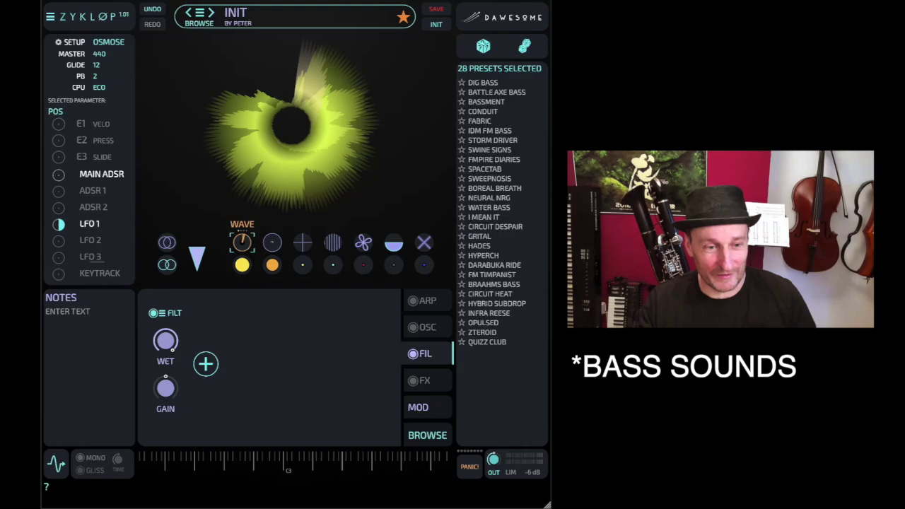
{"action": "left_click", "coordinate": [206, 364]}
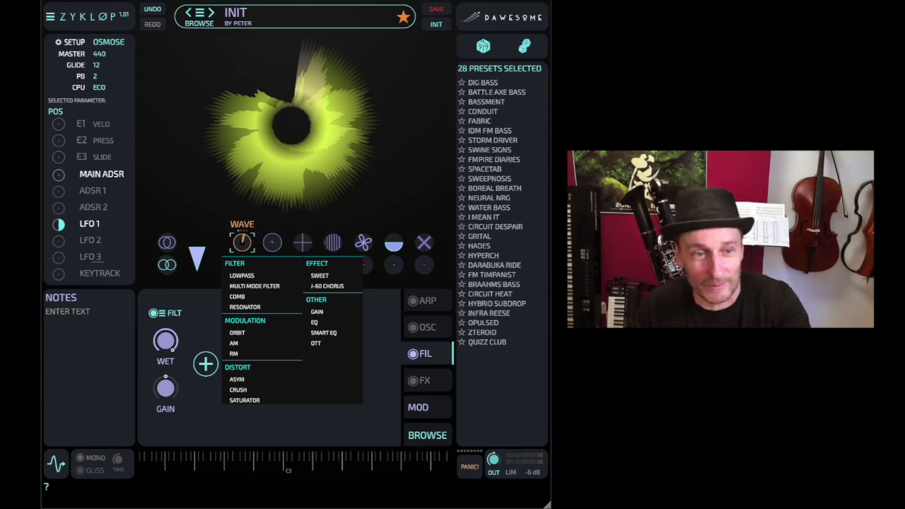
{"action": "left_click", "coordinate": [242, 276]}
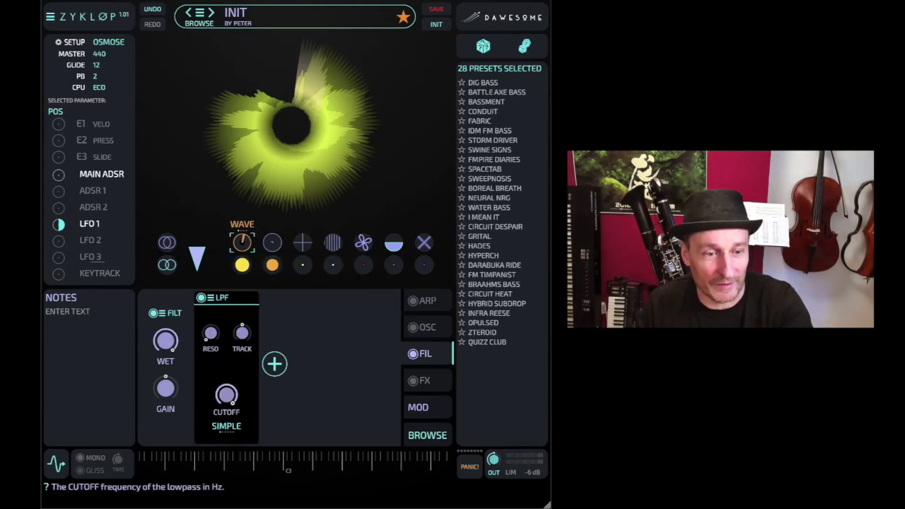
Set the lowpass filter to Dirty mode with moderate resonance and the cutoff somewhat below its maximum
{"action": "left_click", "coordinate": [226, 395]}
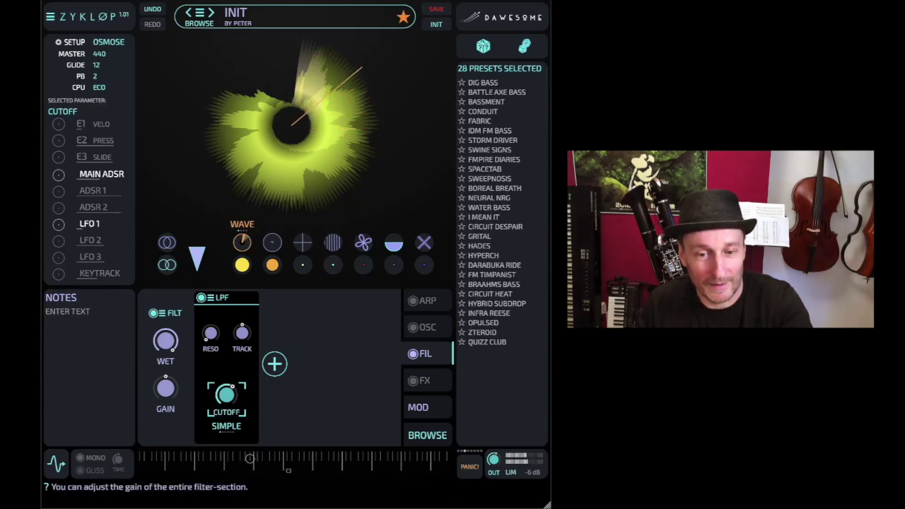
{"action": "left_click_drag", "start_coordinate": [226, 395], "coordinate": [226, 347]}
{"action": "left_click", "coordinate": [226, 426]}
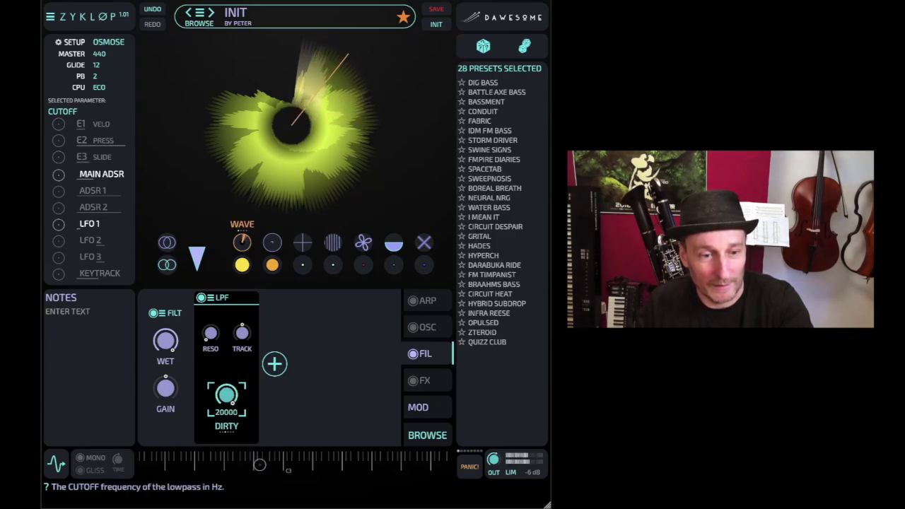
{"action": "left_click_drag", "start_coordinate": [226, 394], "coordinate": [226, 425]}
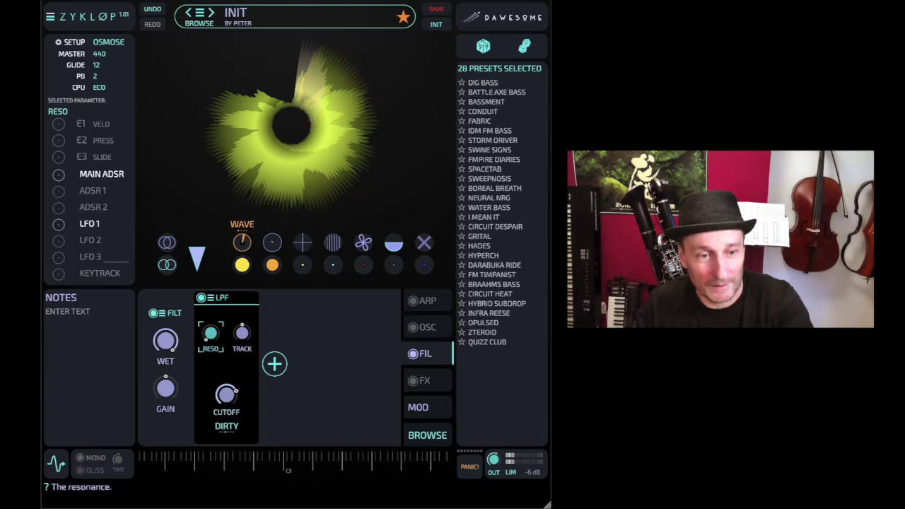
{"action": "left_click_drag", "start_coordinate": [211, 333], "coordinate": [211, 315]}
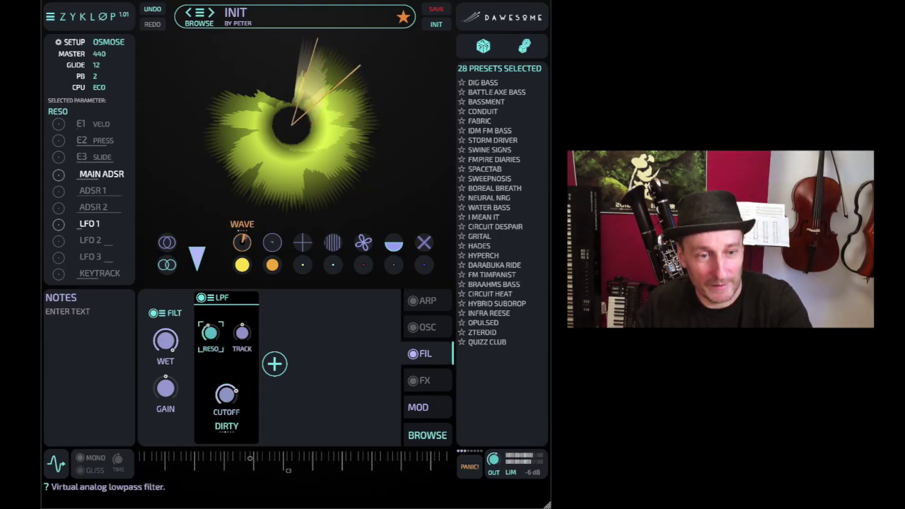
{"action": "left_click", "coordinate": [227, 395]}
{"action": "left_click_drag", "start_coordinate": [227, 395], "coordinate": [227, 434]}
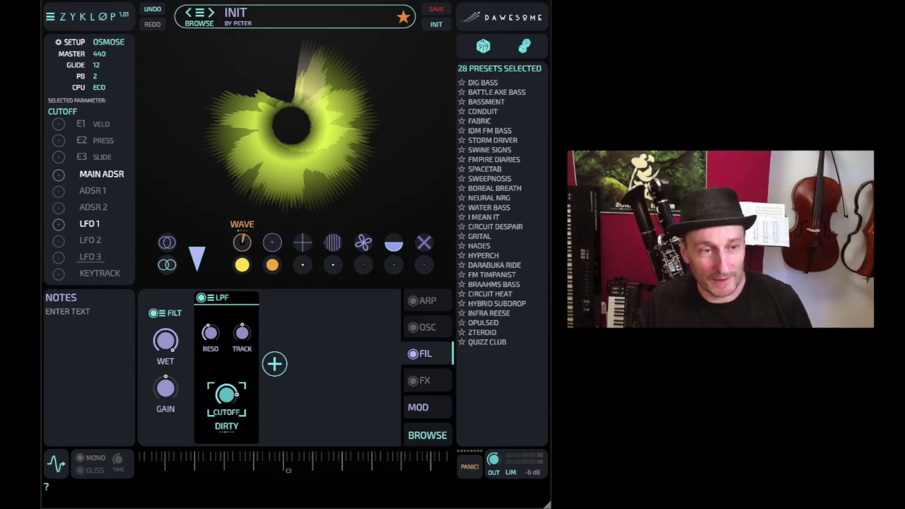
Modulate the lowpass cutoff with LFO 2's 1-bar sine wave at about half positive amount
{"action": "left_click", "coordinate": [90, 224]}
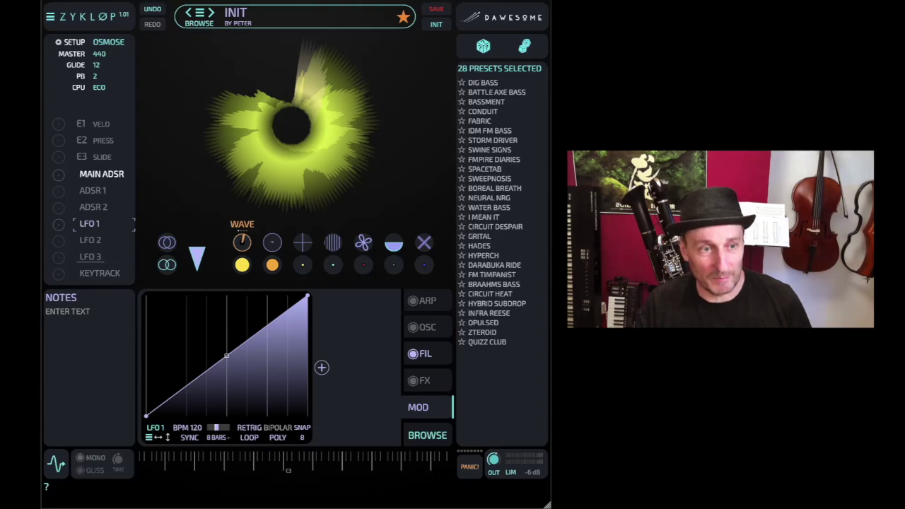
{"action": "left_click", "coordinate": [90, 239]}
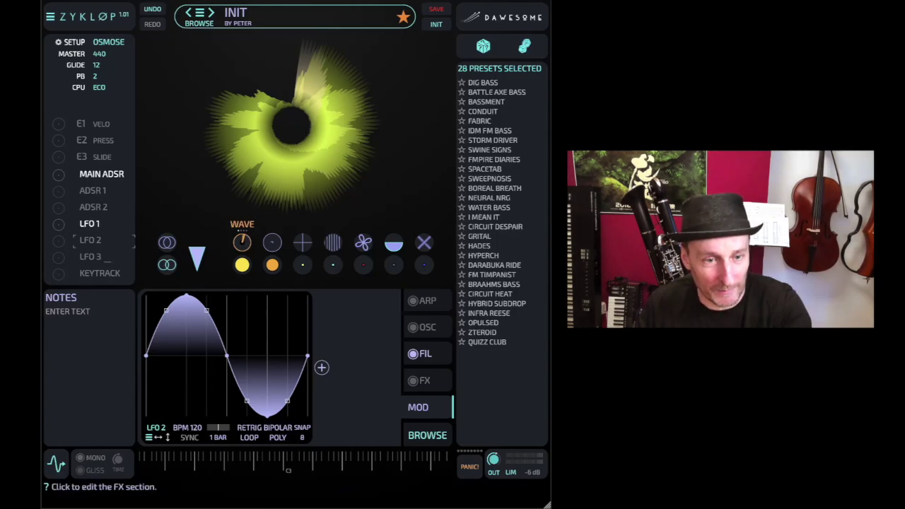
{"action": "left_click", "coordinate": [425, 354]}
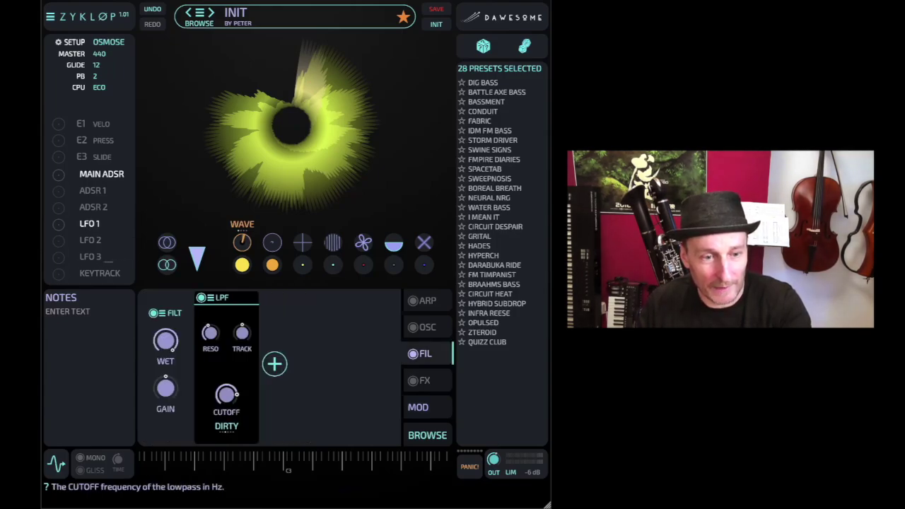
{"action": "left_click", "coordinate": [226, 394]}
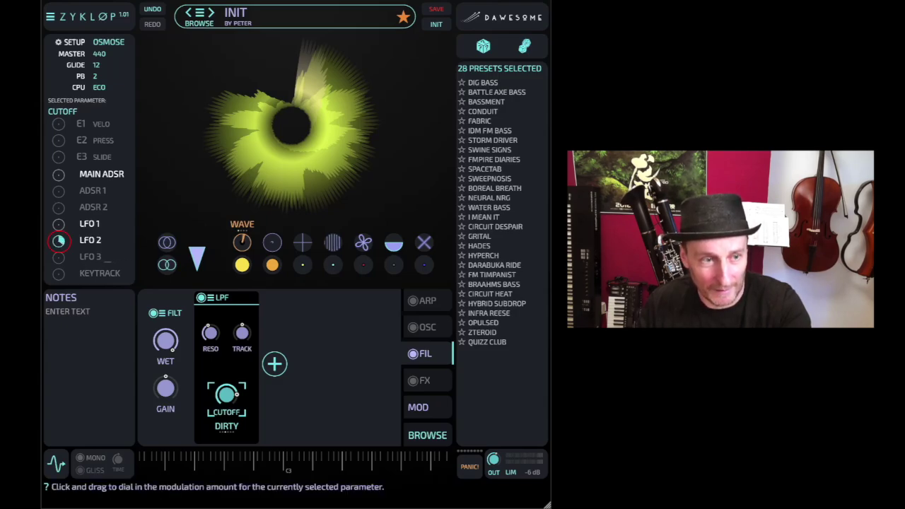
{"action": "left_click_drag", "start_coordinate": [59, 241], "coordinate": [59, 283]}
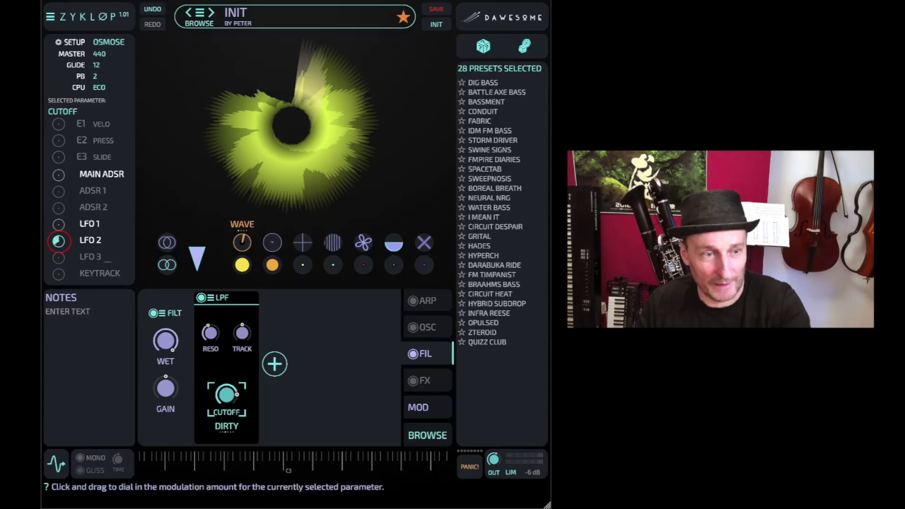
{"action": "mouse_move", "coordinate": [58, 241]}
{"action": "left_mouse_down"}
{"action": "mouse_move", "coordinate": [59, 227]}
{"action": "mouse_move", "coordinate": [59, 252]}
{"action": "mouse_move", "coordinate": [59, 236]}
{"action": "left_mouse_up"}
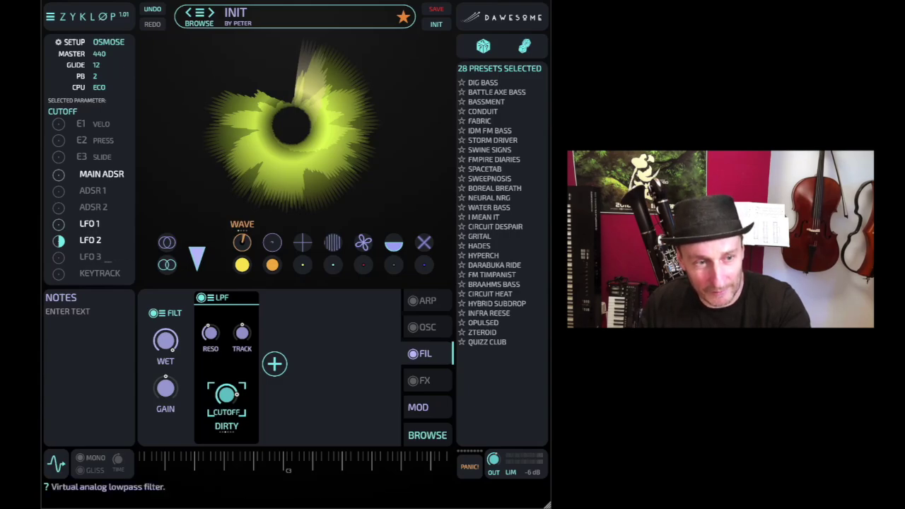
Lower the lowpass cutoff to about mid-range, reduce the resonance, and add about a quarter of E2 Press modulation to the cutoff
{"action": "mouse_move", "coordinate": [227, 396]}
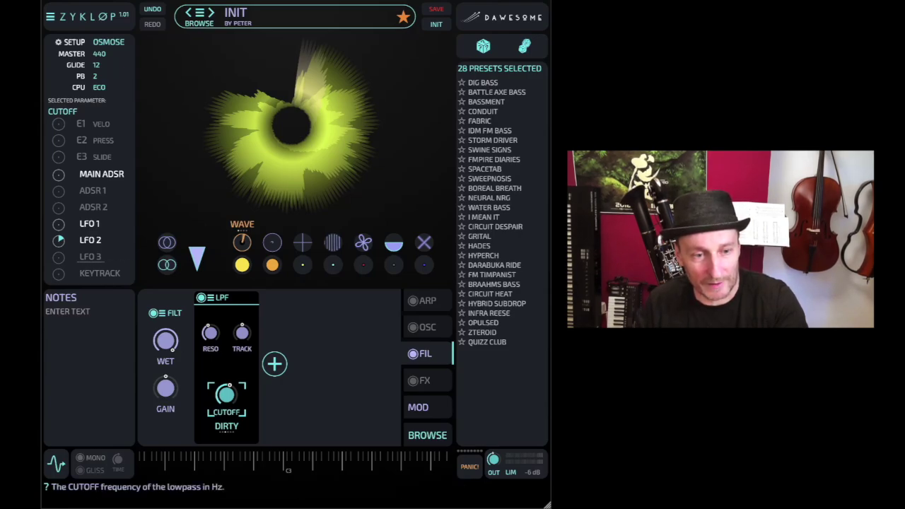
{"action": "left_click_drag", "start_coordinate": [59, 140], "coordinate": [58, 125]}
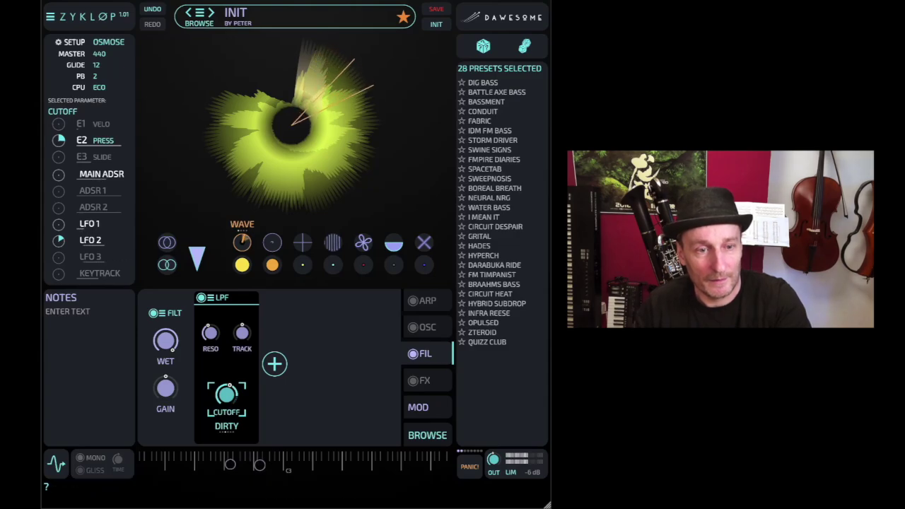
{"action": "left_click_drag", "start_coordinate": [211, 333], "coordinate": [211, 349]}
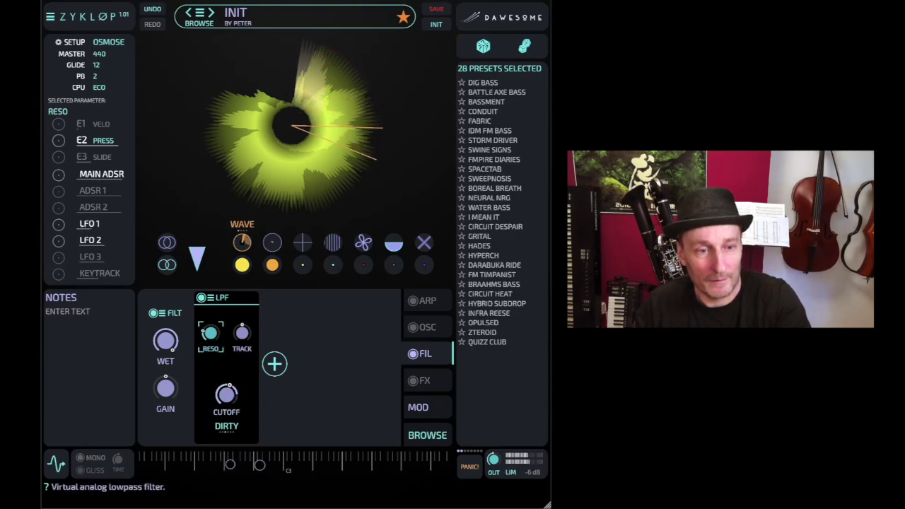
{"action": "left_click_drag", "start_coordinate": [227, 394], "coordinate": [226, 397]}
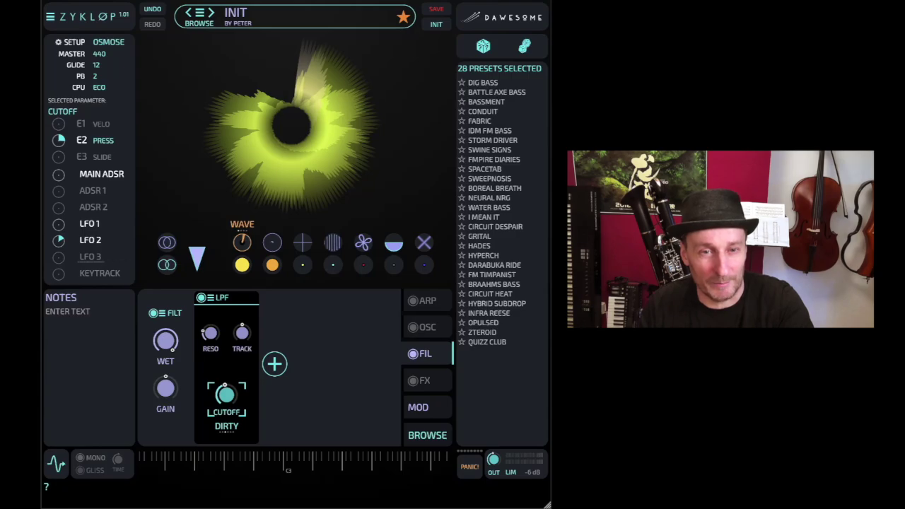
Add a Sweet module after the lowpass filter, raising its Sugar well above the middle and its Wet level slightly
{"action": "left_click", "coordinate": [274, 363]}
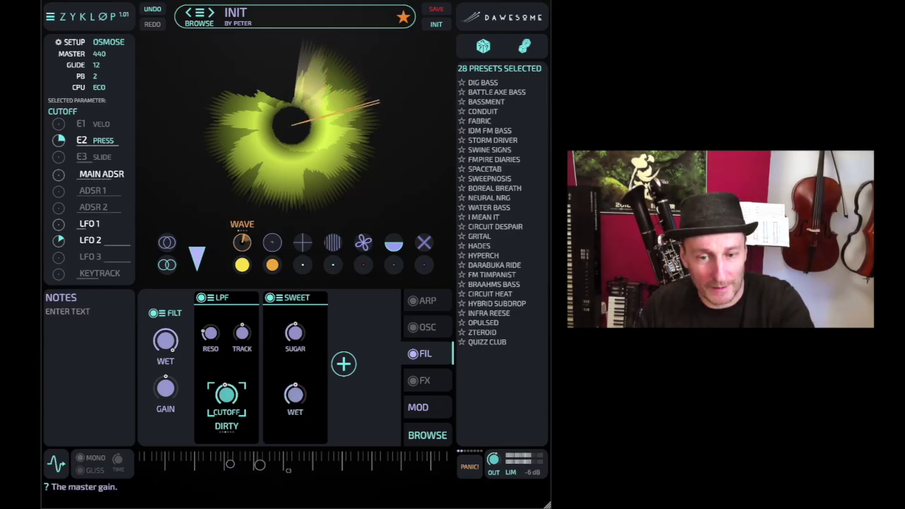
{"action": "left_click_drag", "start_coordinate": [296, 333], "coordinate": [295, 311]}
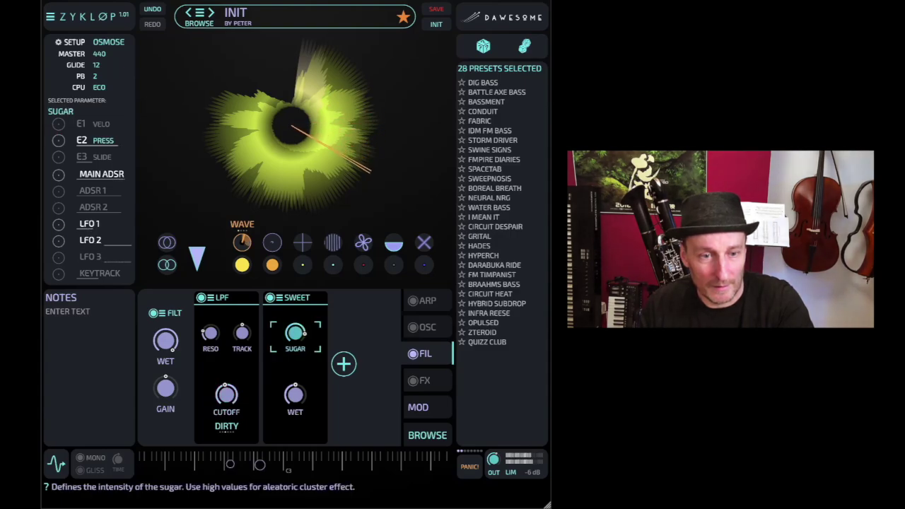
{"action": "left_click_drag", "start_coordinate": [296, 395], "coordinate": [296, 390]}
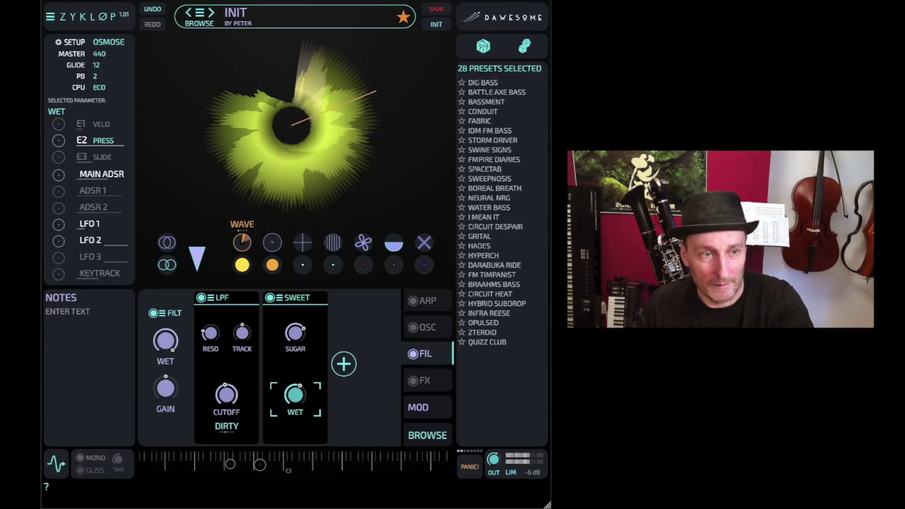
Lengthen the main ADSR's release to 5.40 s and its attack to 10.00 s
{"action": "left_click", "coordinate": [101, 174]}
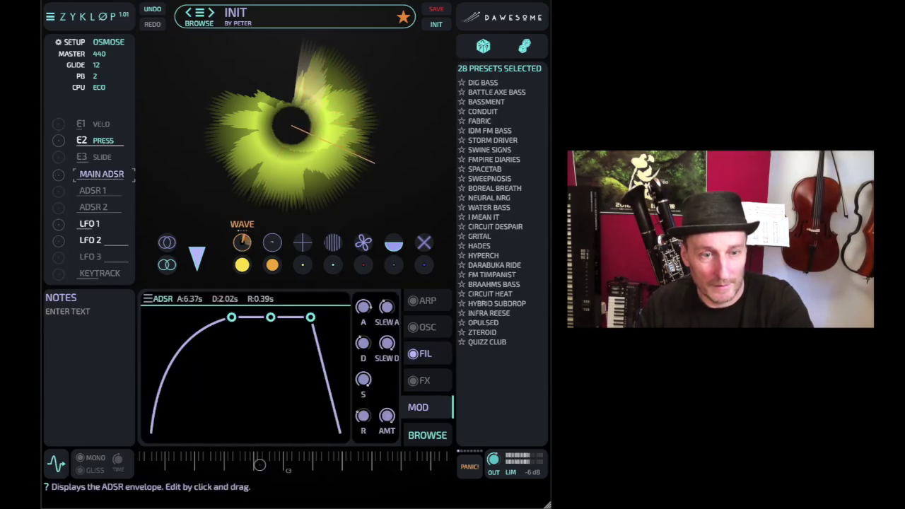
{"action": "left_click_drag", "start_coordinate": [363, 415], "coordinate": [364, 388]}
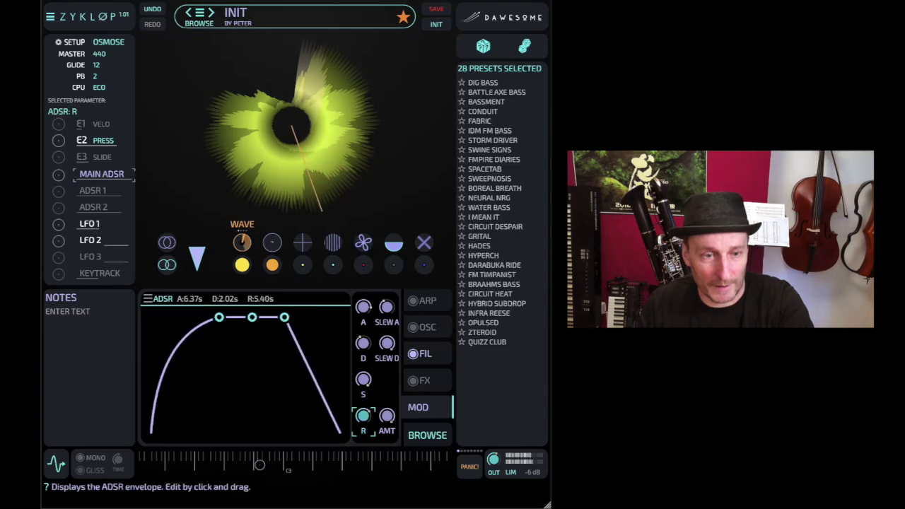
{"action": "left_click_drag", "start_coordinate": [216, 317], "coordinate": [229, 318]}
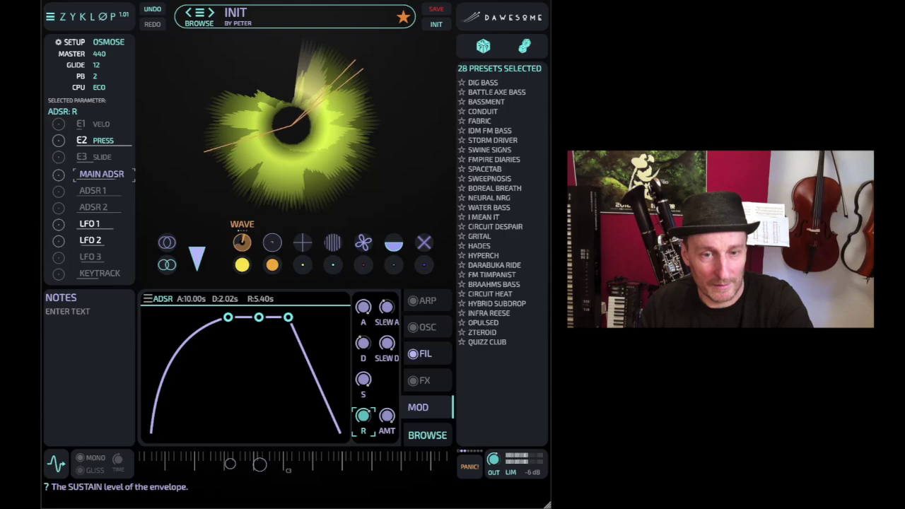
Activate the FX section and add a Grains module to it
{"action": "left_click", "coordinate": [423, 354]}
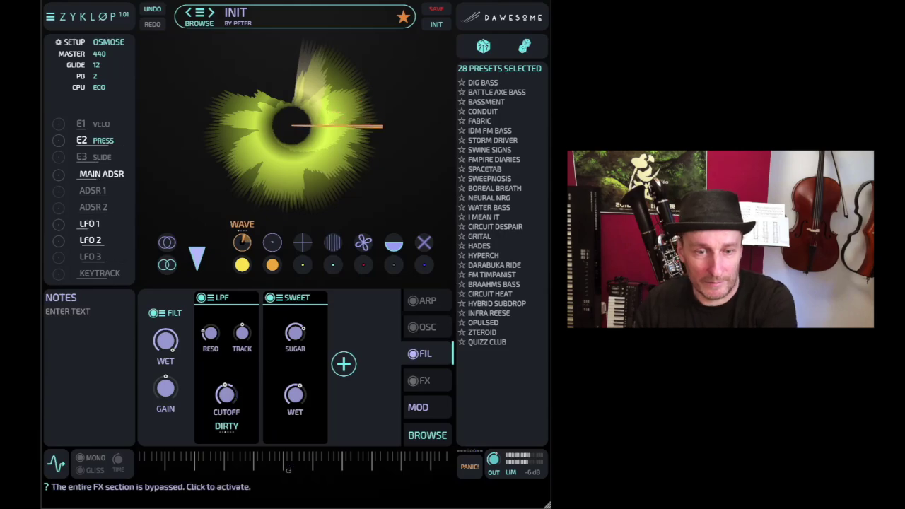
{"action": "left_click", "coordinate": [413, 380]}
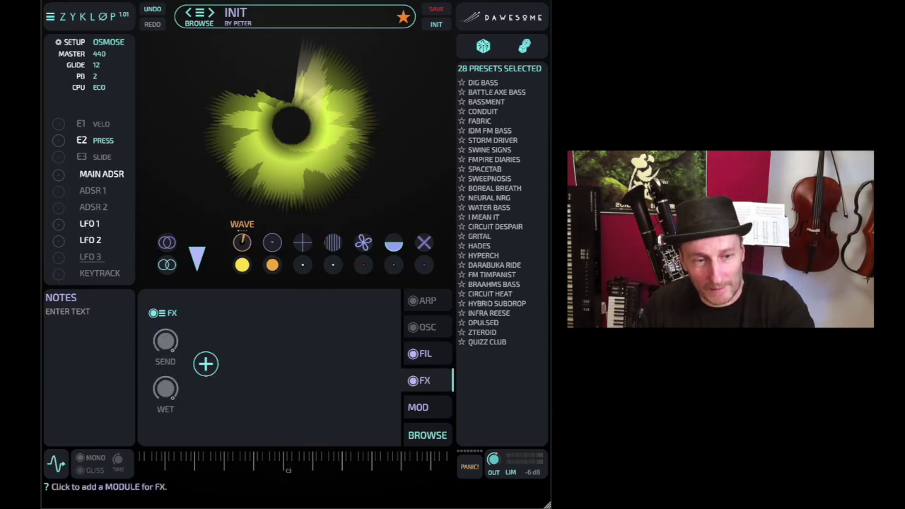
{"action": "left_click", "coordinate": [206, 363]}
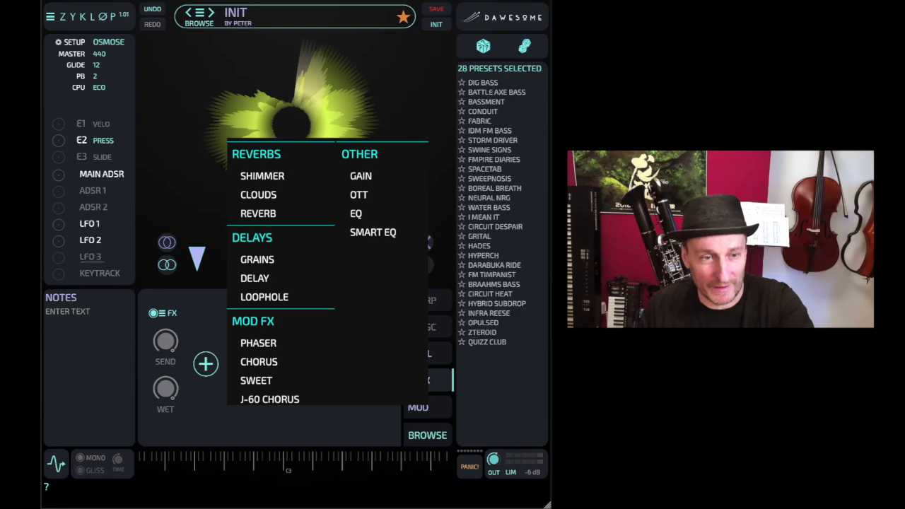
{"action": "key", "text": "Escape"}
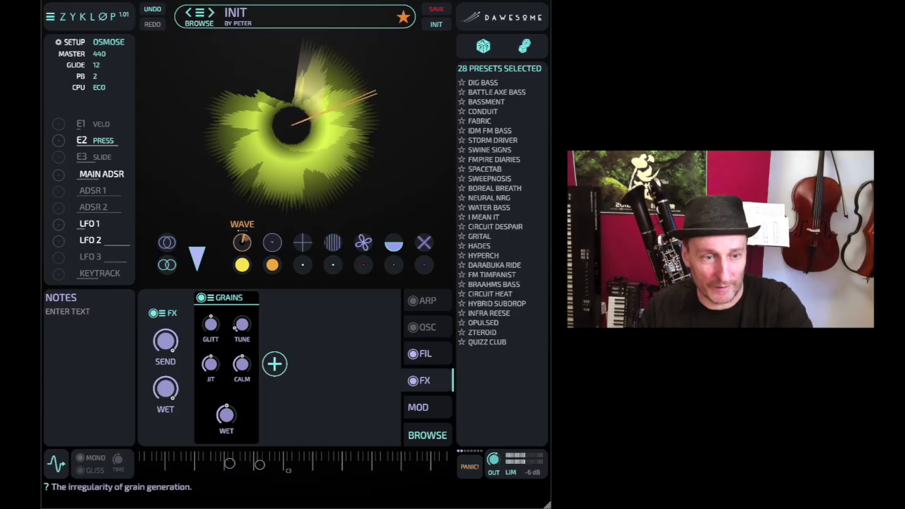
Increase the Glitt, Calm and Wet amounts of the Grains module
{"action": "left_click_drag", "start_coordinate": [211, 324], "coordinate": [211, 321]}
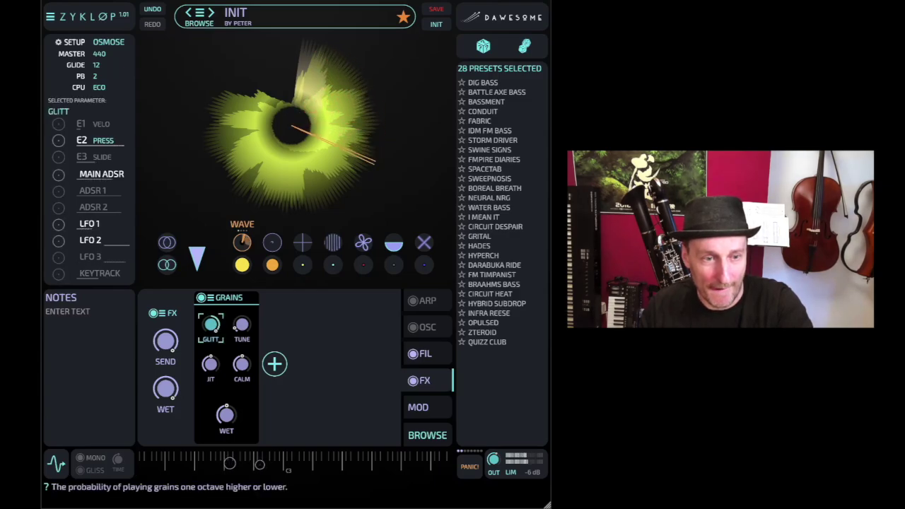
{"action": "left_click_drag", "start_coordinate": [242, 364], "coordinate": [242, 356]}
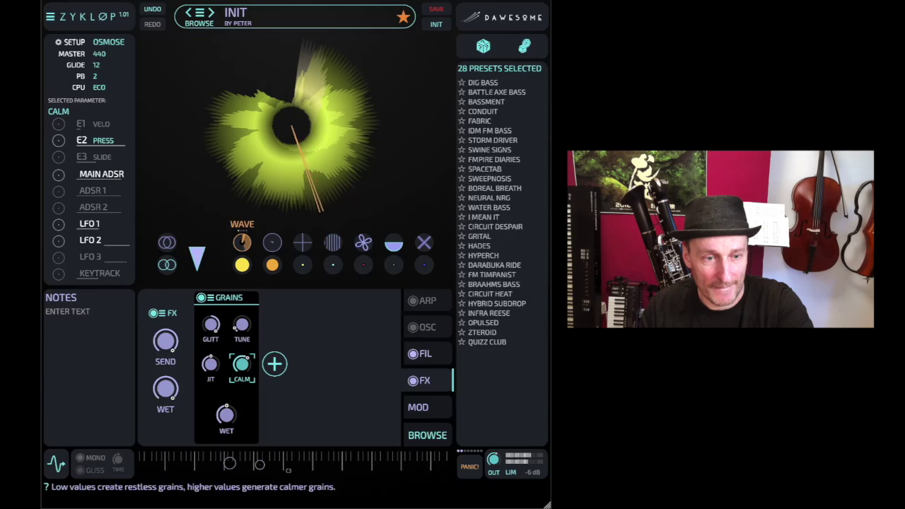
{"action": "left_click_drag", "start_coordinate": [226, 415], "coordinate": [226, 403]}
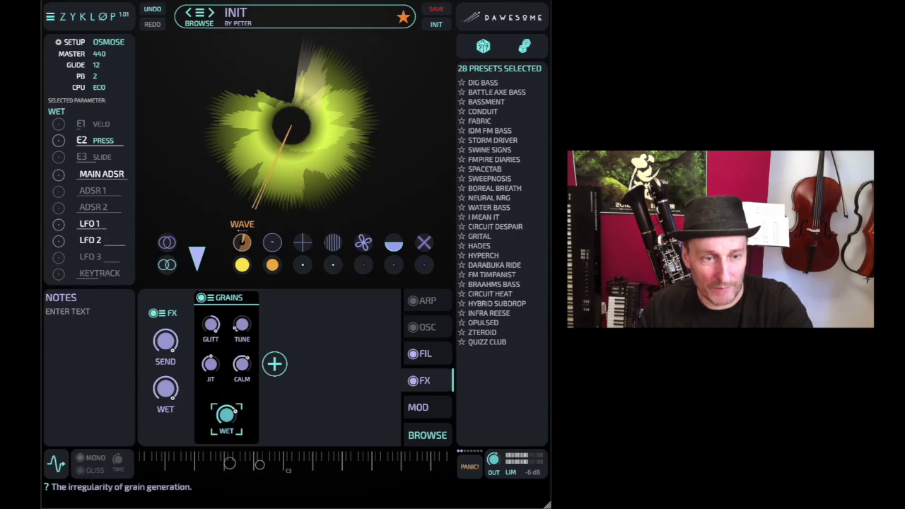
Adjust the Jit of the Grains module and lower its Glitt amount
{"action": "left_click", "coordinate": [210, 363]}
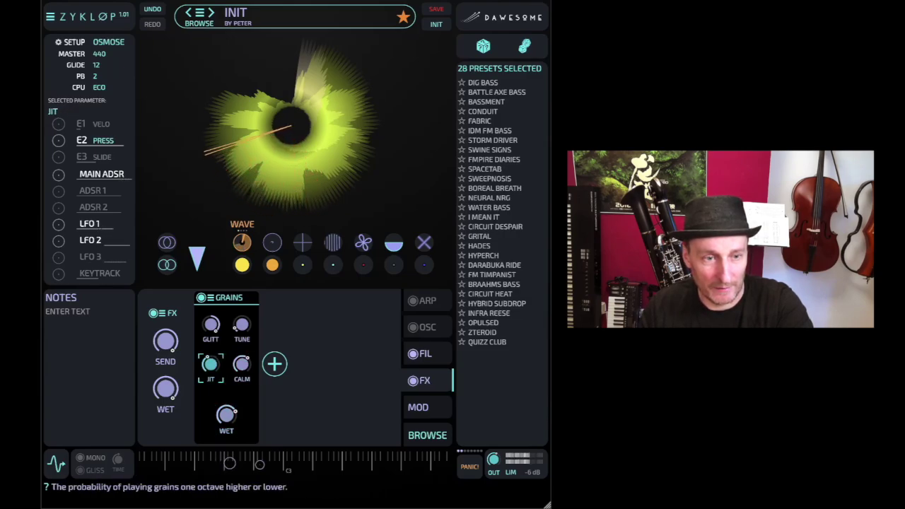
{"action": "left_click_drag", "start_coordinate": [210, 324], "coordinate": [211, 336]}
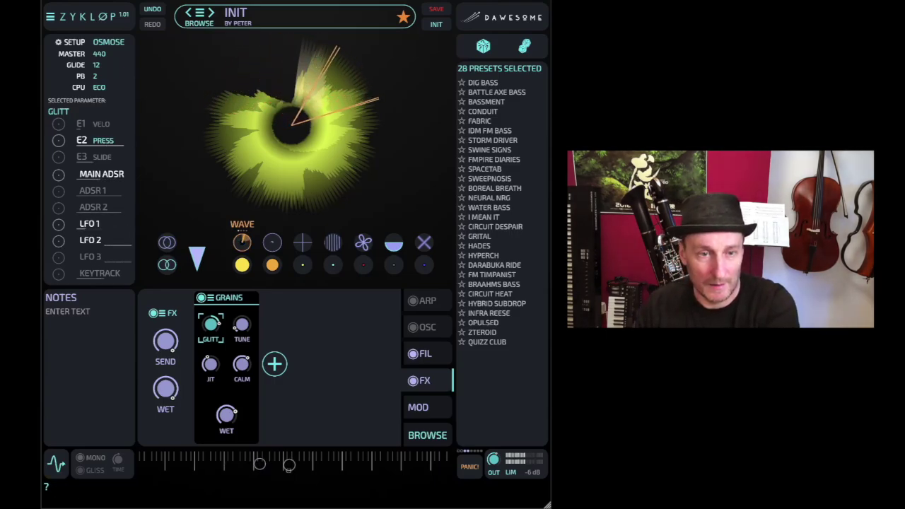
Add a Clouds module after Grains and adjust its Space and Size
{"action": "left_click", "coordinate": [275, 363]}
{"action": "left_click", "coordinate": [311, 323]}
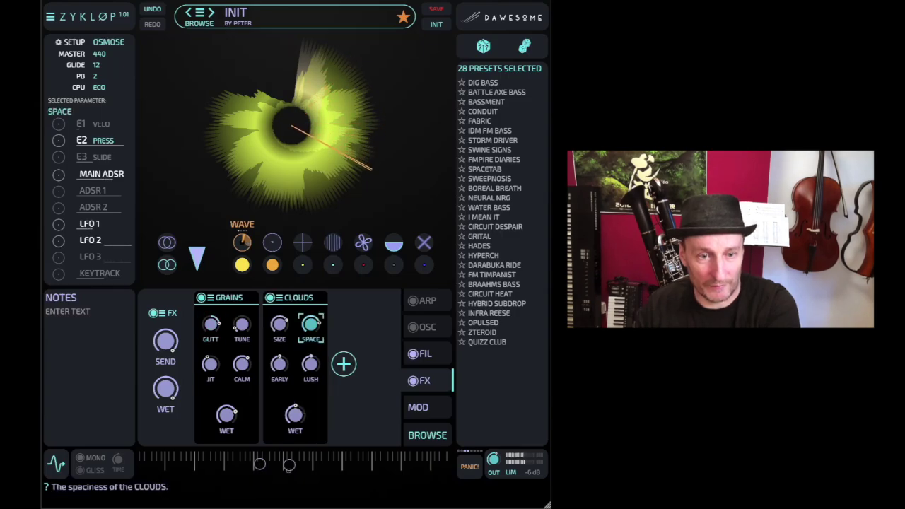
{"action": "left_click", "coordinate": [280, 324]}
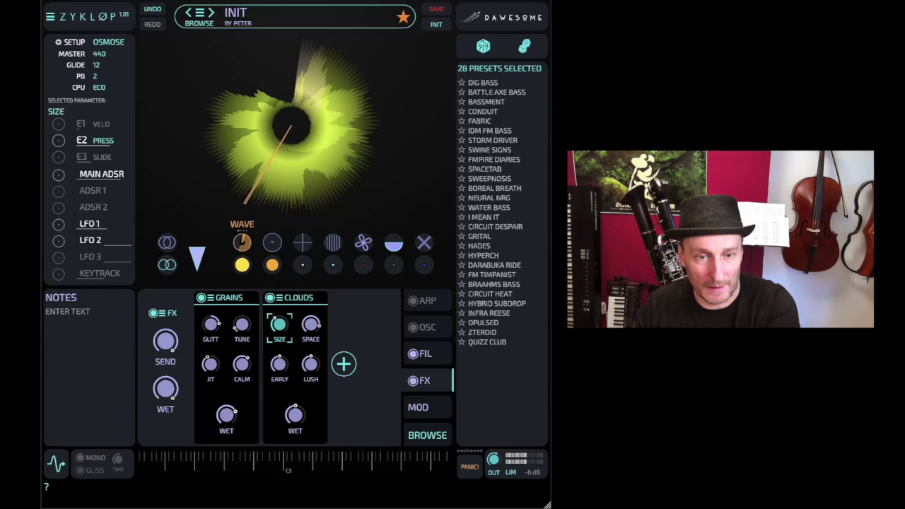
Add a Phaser module after Clouds, adjusting its Rate and Depth and raising its FB and Wet
{"action": "left_click", "coordinate": [344, 363]}
{"action": "left_click", "coordinate": [380, 364]}
{"action": "left_click", "coordinate": [348, 323]}
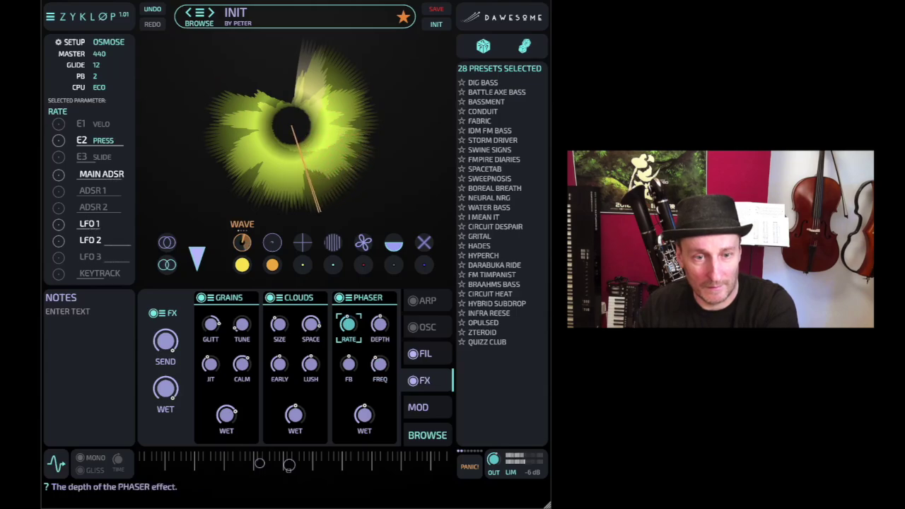
{"action": "left_click", "coordinate": [380, 323]}
{"action": "left_click", "coordinate": [348, 364]}
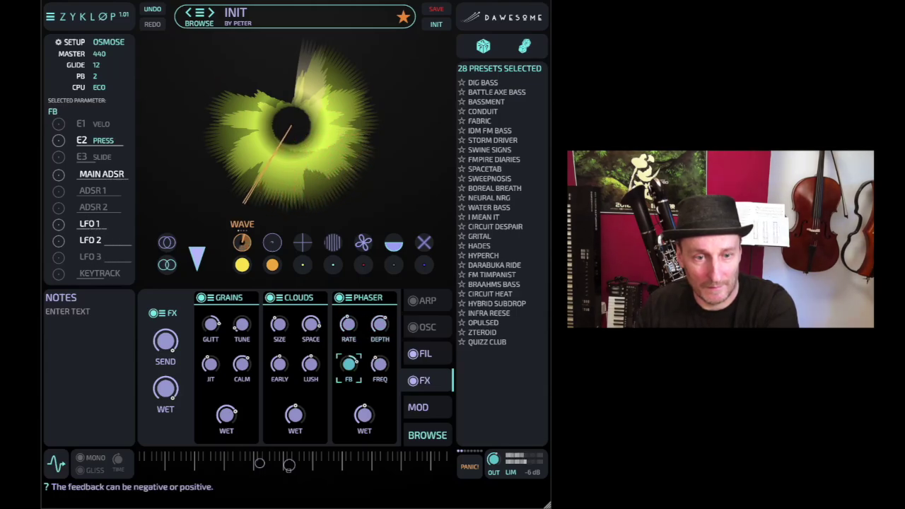
{"action": "left_click", "coordinate": [364, 415]}
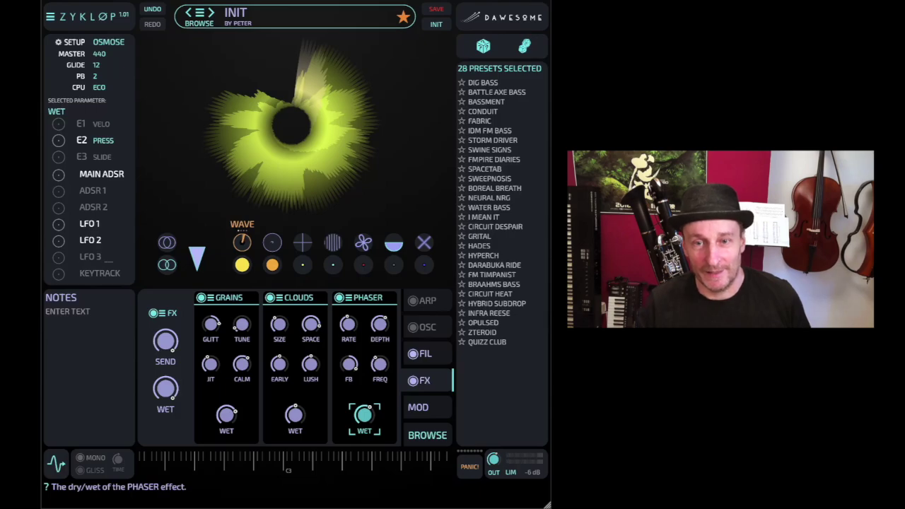
Reset the patch to the INIT preset
{"action": "left_click", "coordinate": [436, 24]}
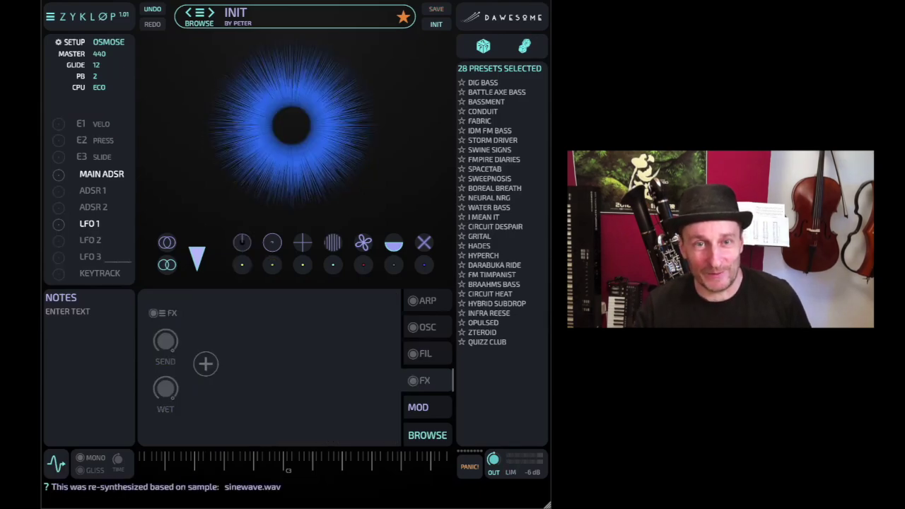
Try an imported sample as the wave of the INIT patch, and undo the import
{"action": "left_click_drag", "start_coordinate": [636, 127], "coordinate": [364, 126]}
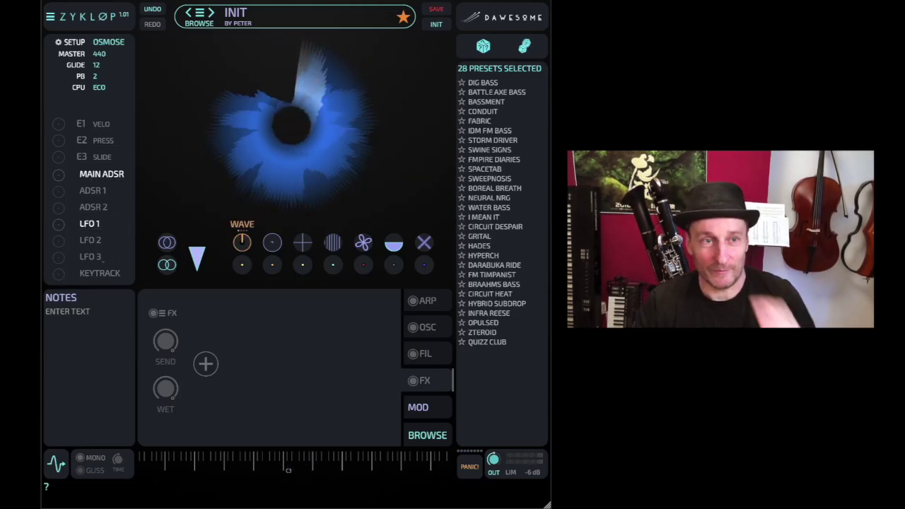
{"action": "left_click", "coordinate": [152, 8]}
{"action": "left_click", "coordinate": [153, 8]}
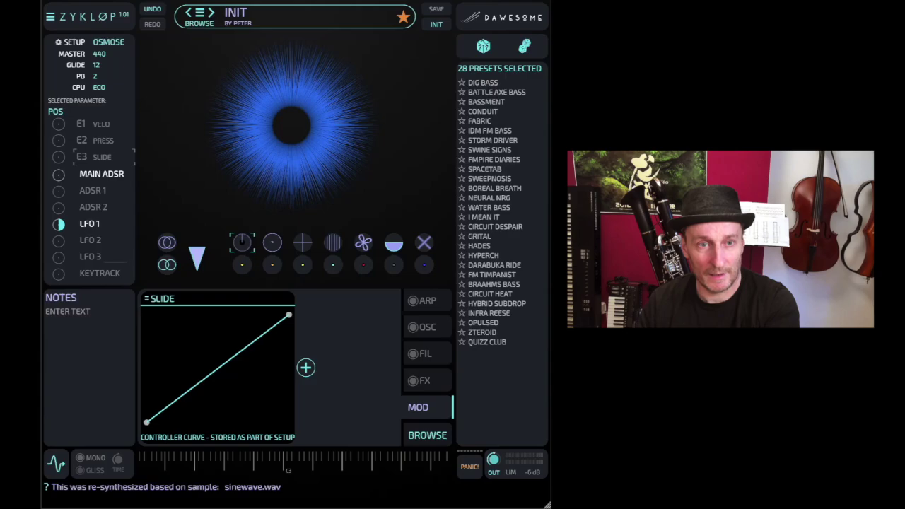
Load a different sample as the wave and activate the OSC section
{"action": "left_click", "coordinate": [295, 466]}
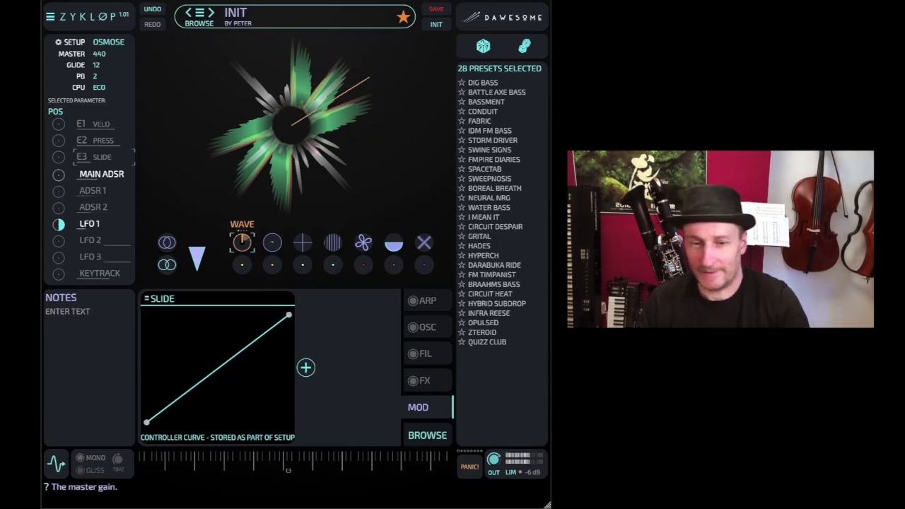
{"action": "left_click", "coordinate": [424, 326]}
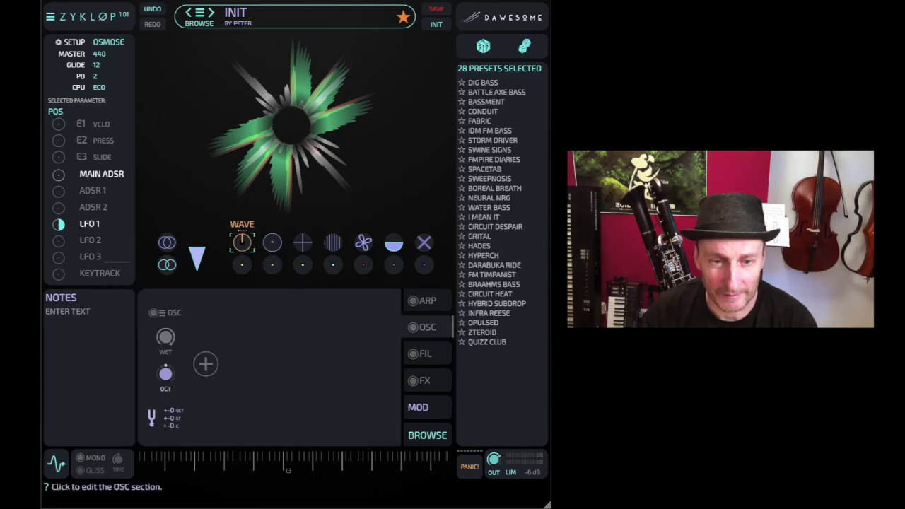
{"action": "left_click", "coordinate": [154, 312]}
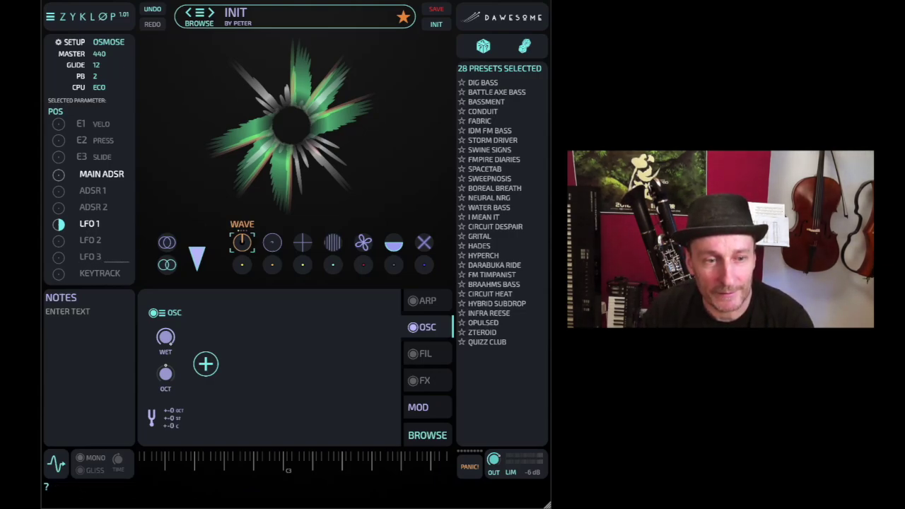
Add a Reso module to the OSC section, raise its Amt and choose COLLAPSING SINE 1 as its source
{"action": "left_click", "coordinate": [205, 364]}
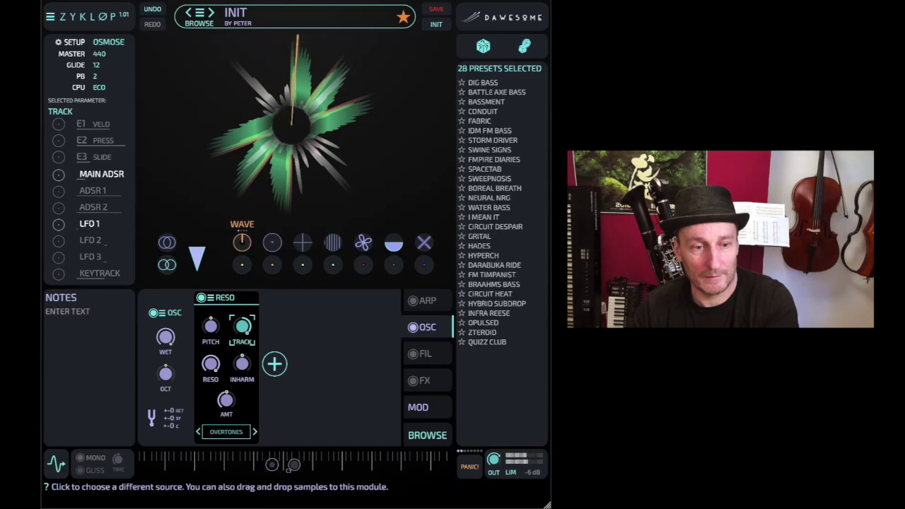
{"action": "left_click_drag", "start_coordinate": [227, 401], "coordinate": [227, 357]}
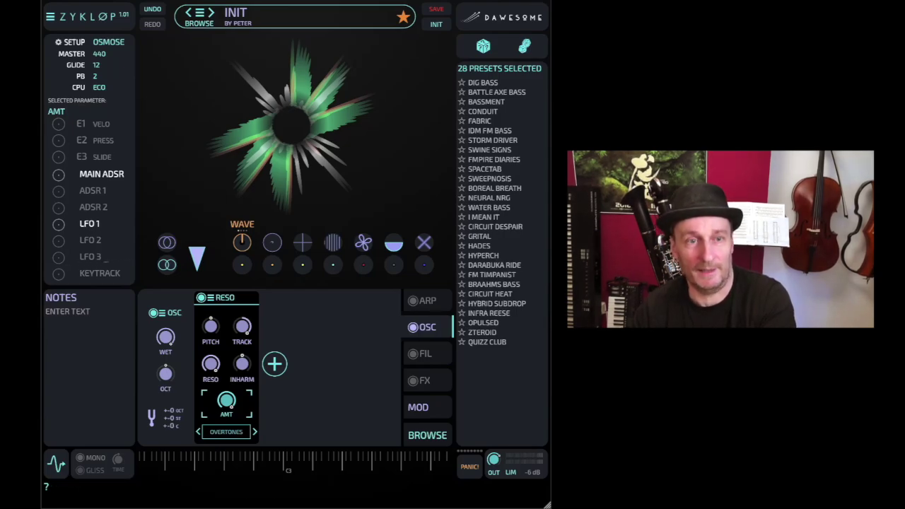
{"action": "left_click", "coordinate": [255, 432]}
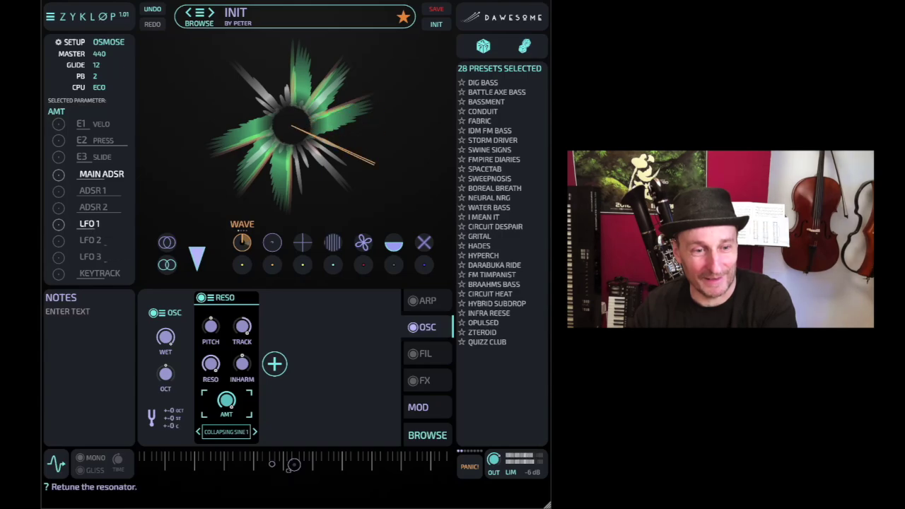
Fine-tune the Inharm, Reso and Pitch settings of the Reso module
{"action": "left_click", "coordinate": [242, 364]}
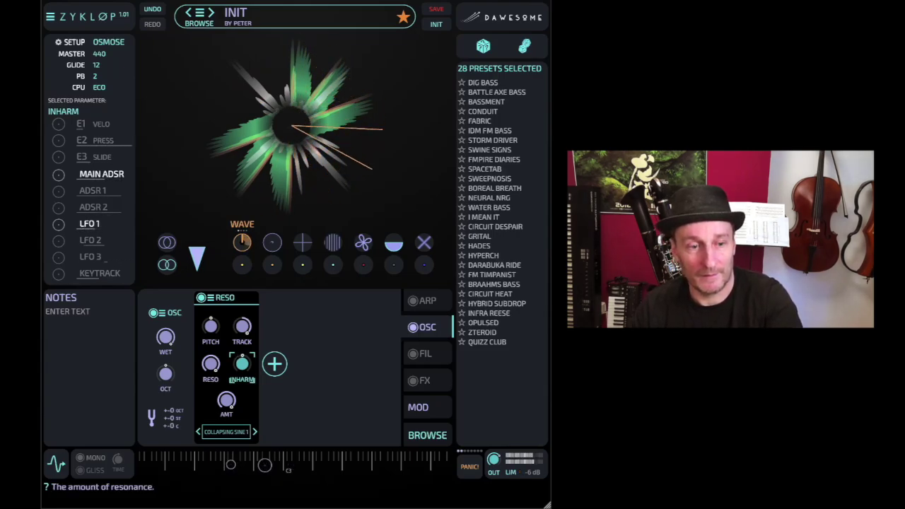
{"action": "left_click_drag", "start_coordinate": [210, 364], "coordinate": [211, 370]}
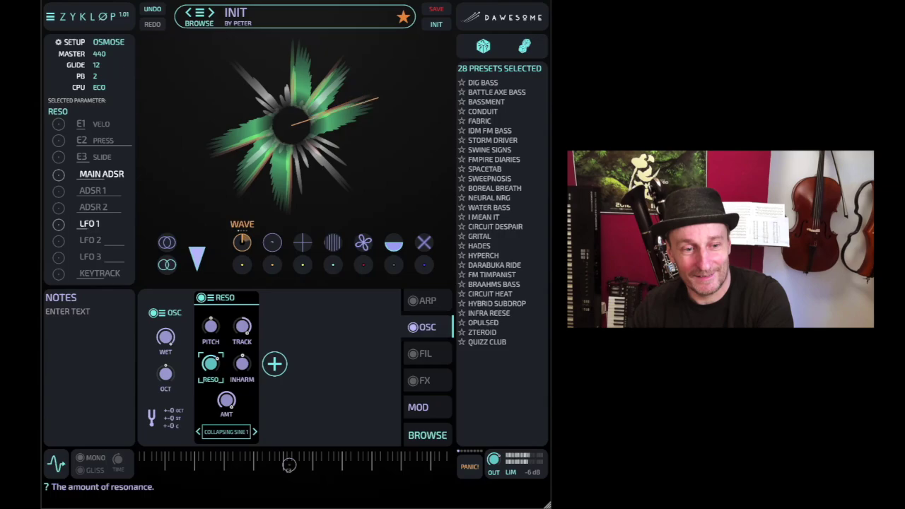
{"action": "left_click_drag", "start_coordinate": [210, 326], "coordinate": [211, 331]}
{"action": "left_click_drag", "start_coordinate": [210, 363], "coordinate": [210, 355]}
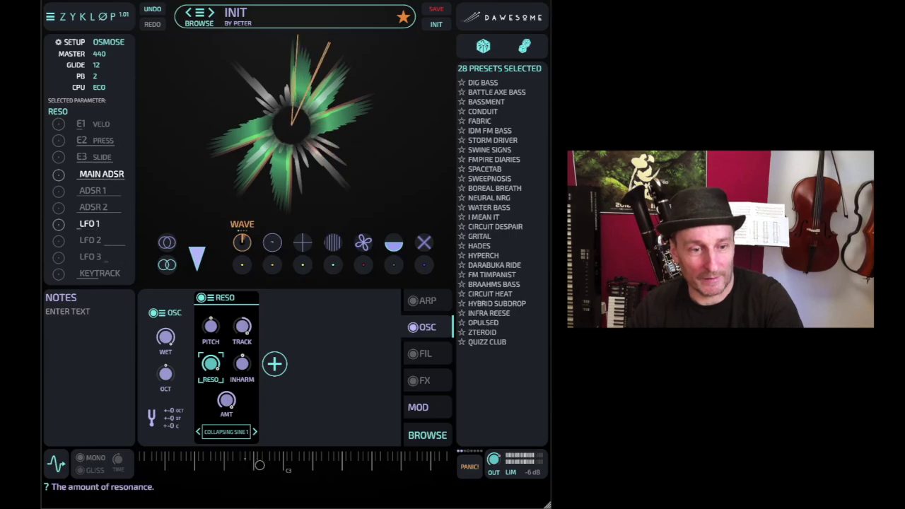
{"action": "left_click", "coordinate": [242, 363]}
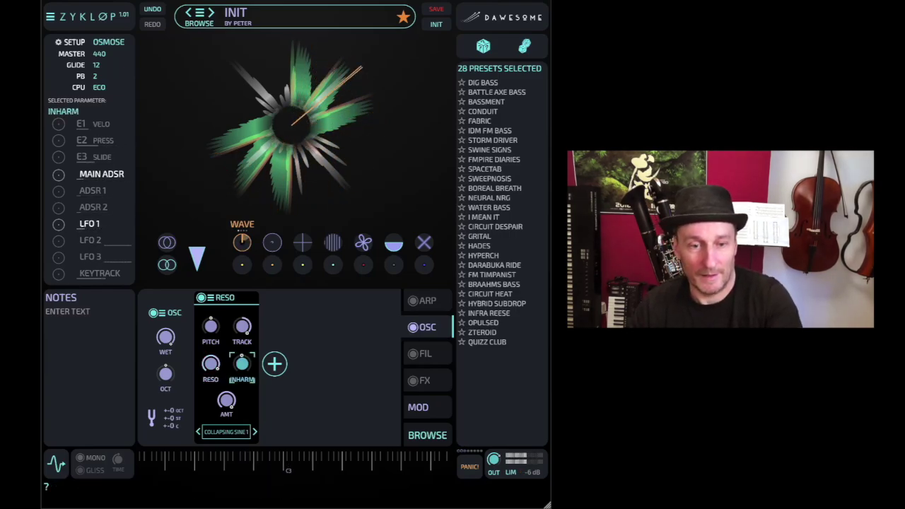
Activate the FX section and add a Loophole module, adjusting its Dense and Decay
{"action": "left_click", "coordinate": [422, 381]}
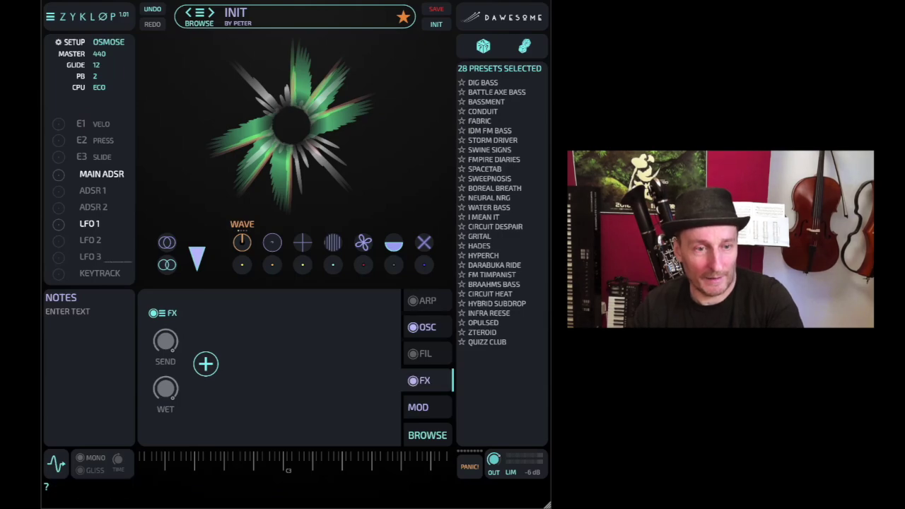
{"action": "left_click", "coordinate": [206, 363]}
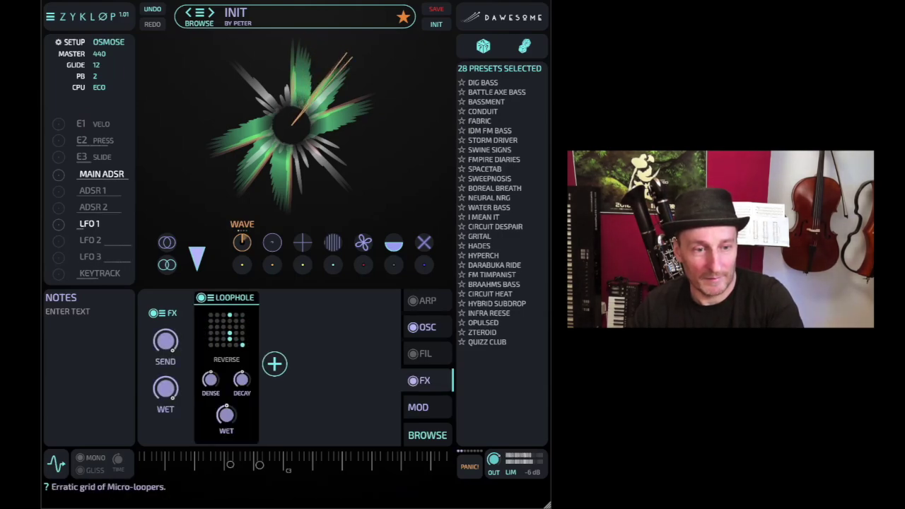
{"action": "left_click", "coordinate": [210, 380]}
{"action": "left_click", "coordinate": [242, 380]}
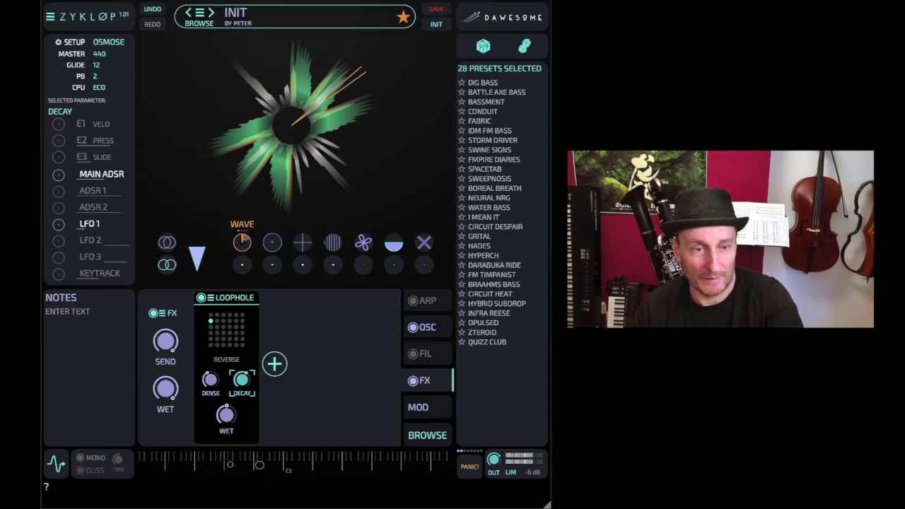
Add a Shimmer module after Loophole, raising its Shift and lowering its Wet level
{"action": "left_click", "coordinate": [275, 364]}
{"action": "left_click_drag", "start_coordinate": [311, 325], "coordinate": [311, 293]}
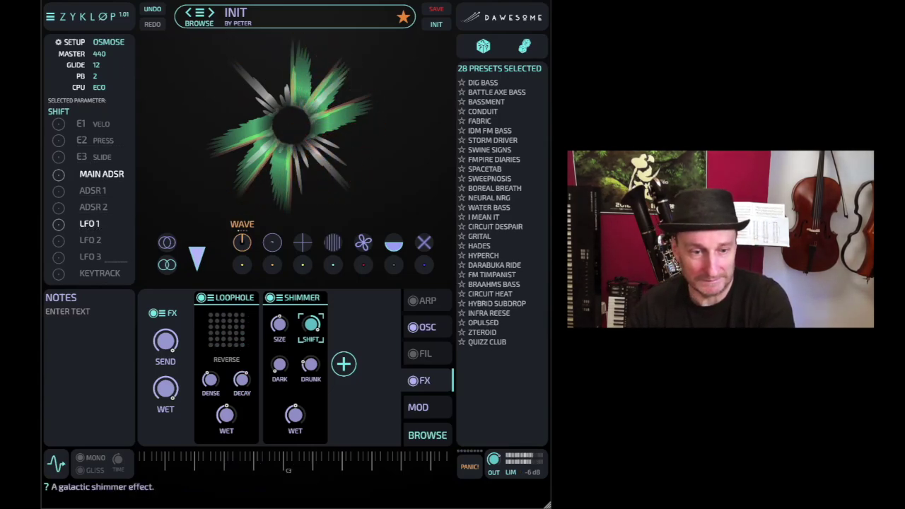
{"action": "left_click", "coordinate": [291, 417]}
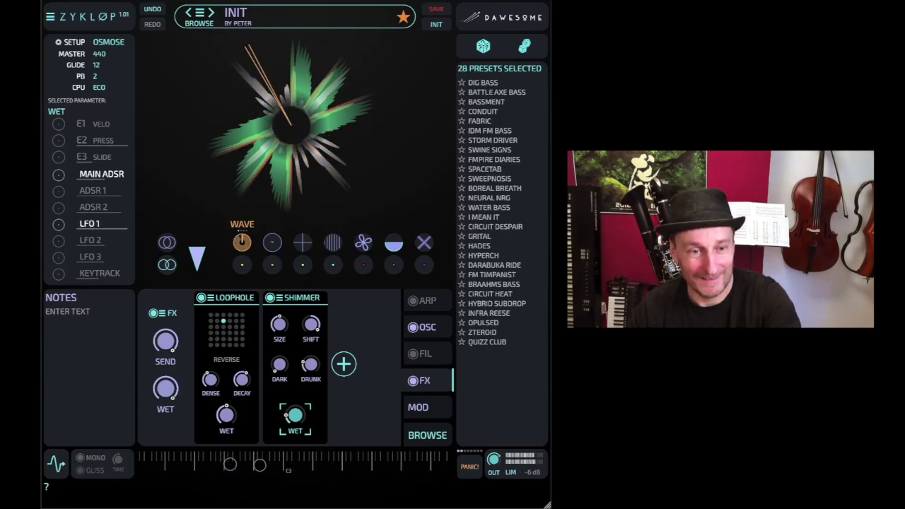
Bypass the Shimmer and Loophole effects and return to the OSC section
{"action": "left_click", "coordinate": [270, 297]}
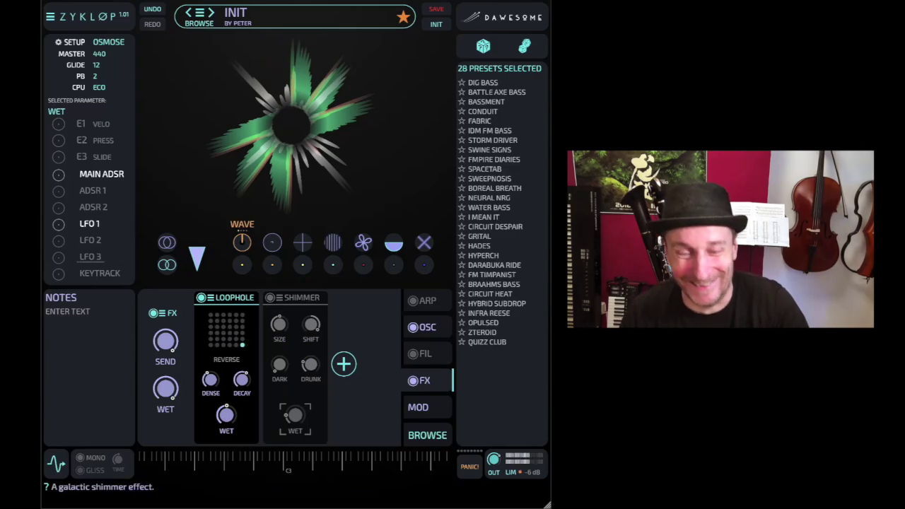
{"action": "left_click", "coordinate": [202, 298]}
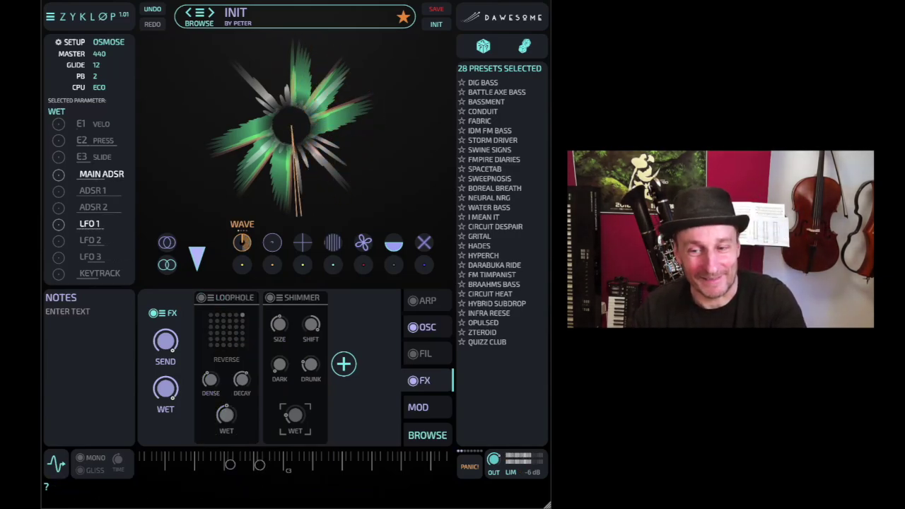
{"action": "left_click", "coordinate": [422, 327]}
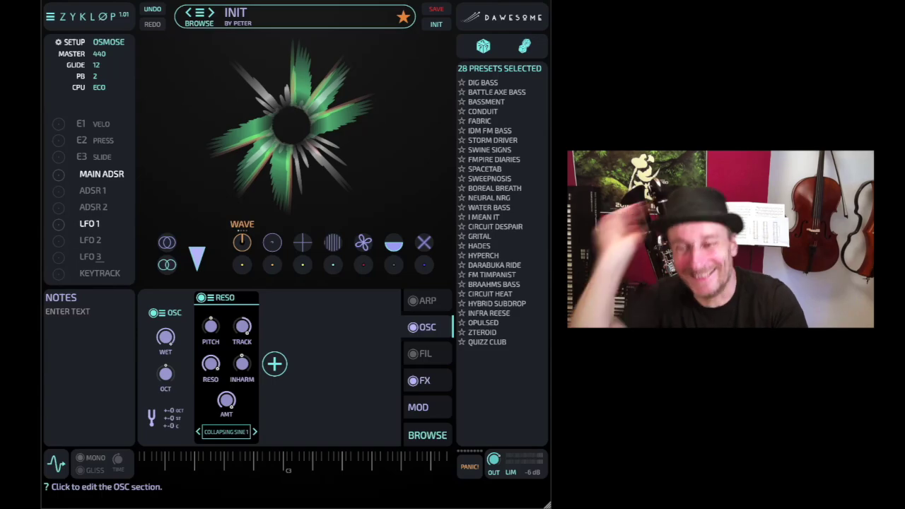
Reshape the LFO 1 curve into an irregular pattern of steps and ramps on the SNAP 8 grid
{"action": "left_click", "coordinate": [90, 223]}
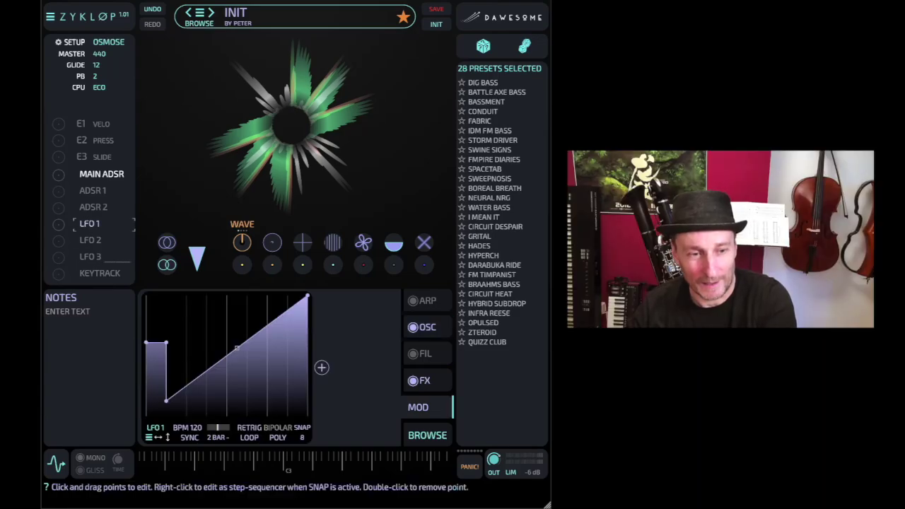
{"action": "right_click", "coordinate": [197, 331]}
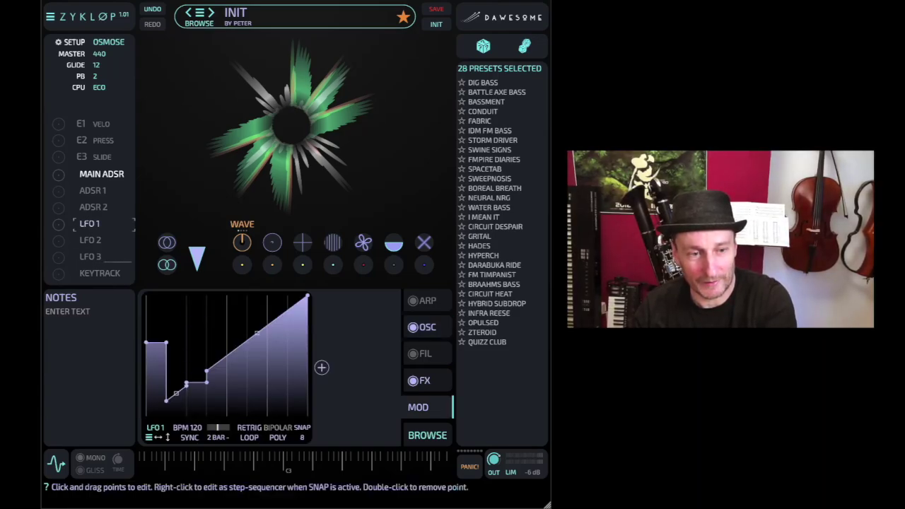
{"action": "left_click_drag", "start_coordinate": [206, 394], "coordinate": [207, 312]}
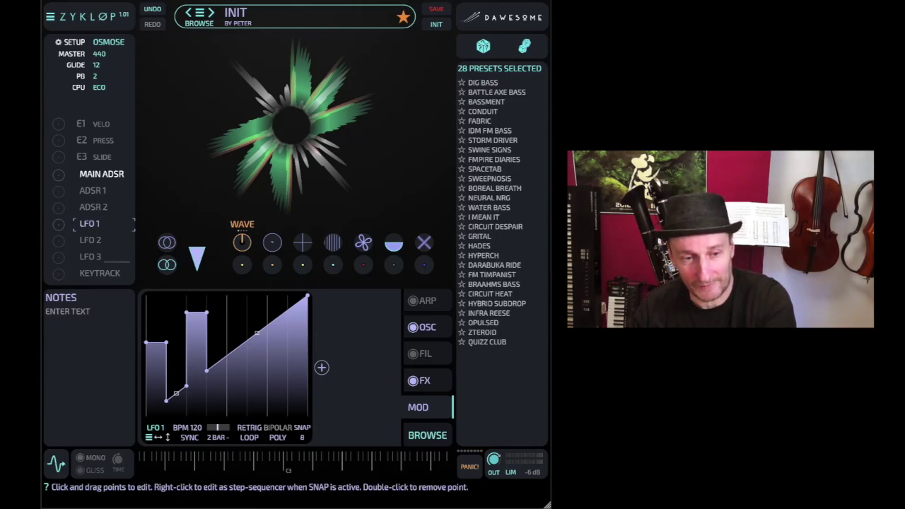
{"action": "mouse_move", "coordinate": [256, 333]}
{"action": "left_mouse_down"}
{"action": "mouse_move", "coordinate": [257, 394]}
{"action": "mouse_move", "coordinate": [257, 300]}
{"action": "mouse_move", "coordinate": [256, 375]}
{"action": "mouse_move", "coordinate": [216, 373]}
{"action": "mouse_move", "coordinate": [216, 332]}
{"action": "mouse_move", "coordinate": [237, 338]}
{"action": "mouse_move", "coordinate": [237, 302]}
{"action": "mouse_move", "coordinate": [275, 352]}
{"action": "left_mouse_up"}
{"action": "right_click", "coordinate": [176, 386]}
{"action": "left_click_drag", "start_coordinate": [297, 303], "coordinate": [297, 398]}
{"action": "left_click_drag", "start_coordinate": [218, 427], "coordinate": [219, 427]}
{"action": "mouse_move", "coordinate": [157, 337]}
{"action": "left_mouse_down"}
{"action": "mouse_move", "coordinate": [197, 361]}
{"action": "mouse_move", "coordinate": [217, 347]}
{"action": "mouse_move", "coordinate": [217, 324]}
{"action": "mouse_move", "coordinate": [197, 329]}
{"action": "mouse_move", "coordinate": [216, 375]}
{"action": "mouse_move", "coordinate": [216, 350]}
{"action": "mouse_move", "coordinate": [237, 342]}
{"action": "left_mouse_up"}
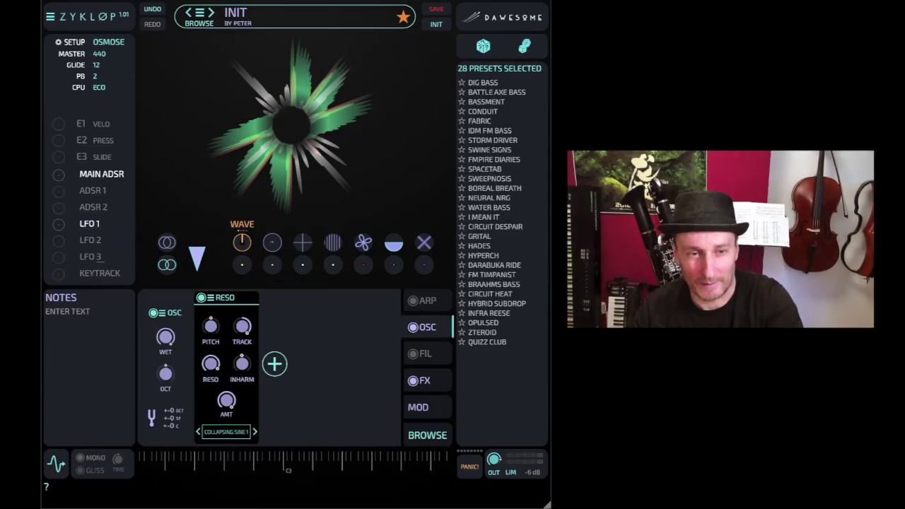
Add Orbit and OTT modules after Reso in the OSC section and raise the OTT's Main/Mid slightly
{"action": "left_click", "coordinate": [275, 363]}
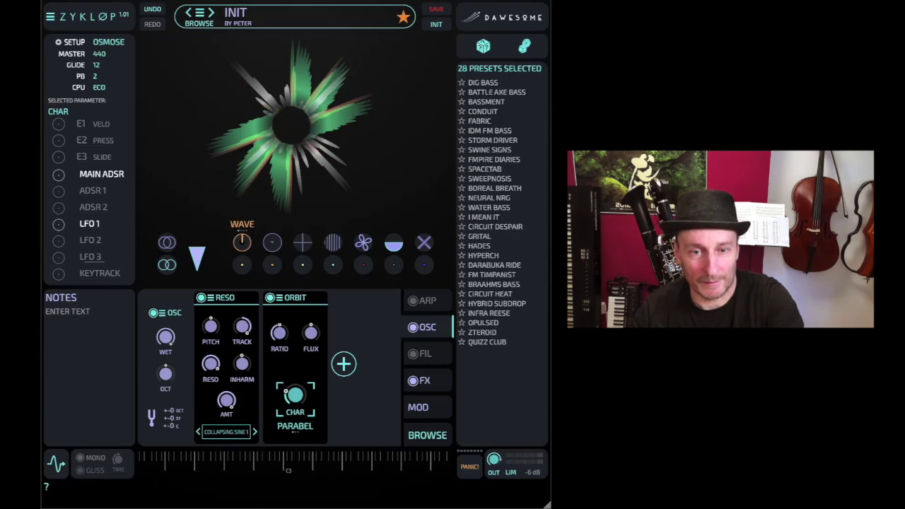
{"action": "left_click", "coordinate": [482, 332]}
{"action": "left_click_drag", "start_coordinate": [364, 372], "coordinate": [364, 357]}
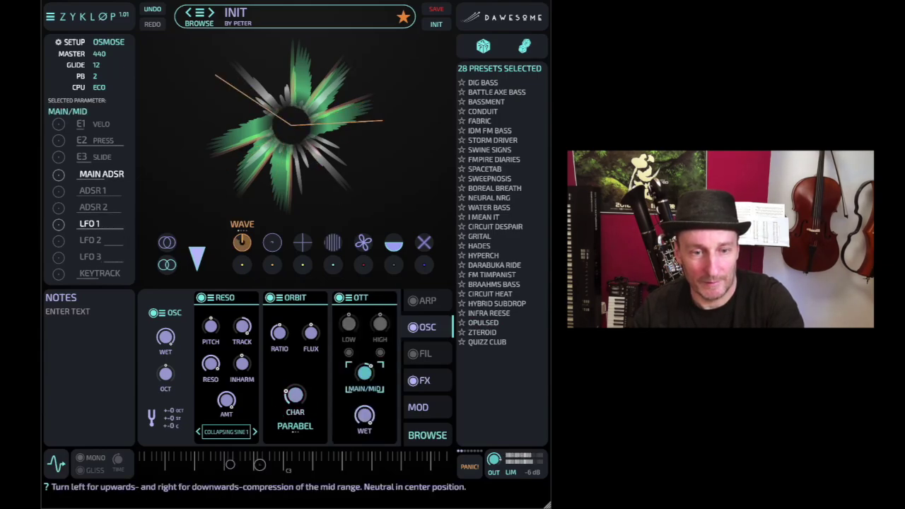